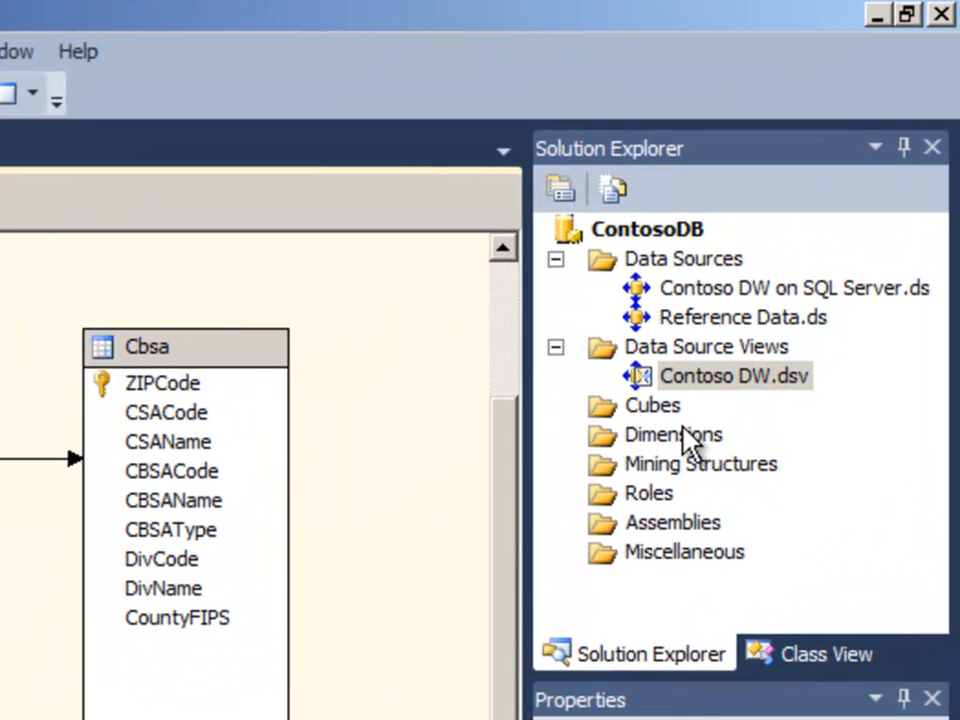
# Start a new dimension based on an existing table, and stop the wizard's welcome page from being shown again.
pyautogui.click(685, 438)
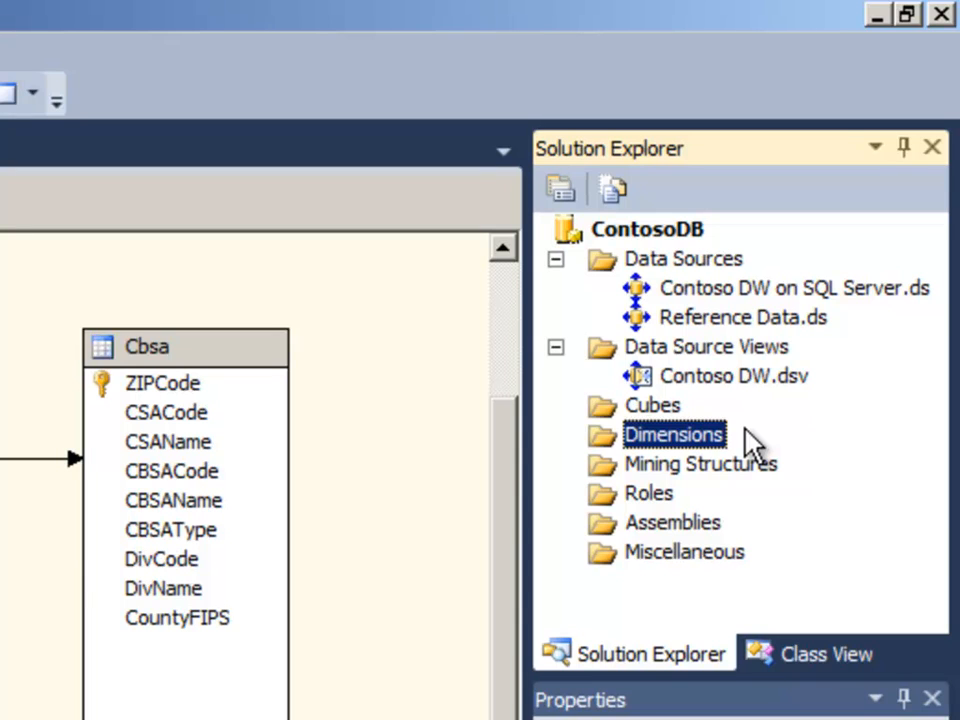
pyautogui.rightClick(662, 450)
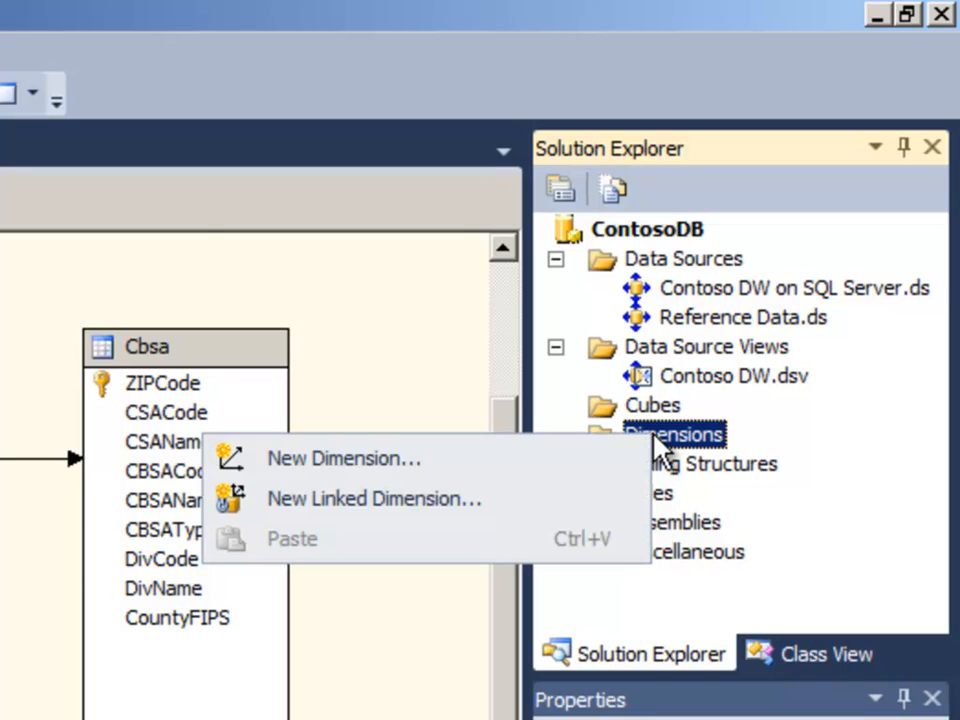
pyautogui.click(294, 461)
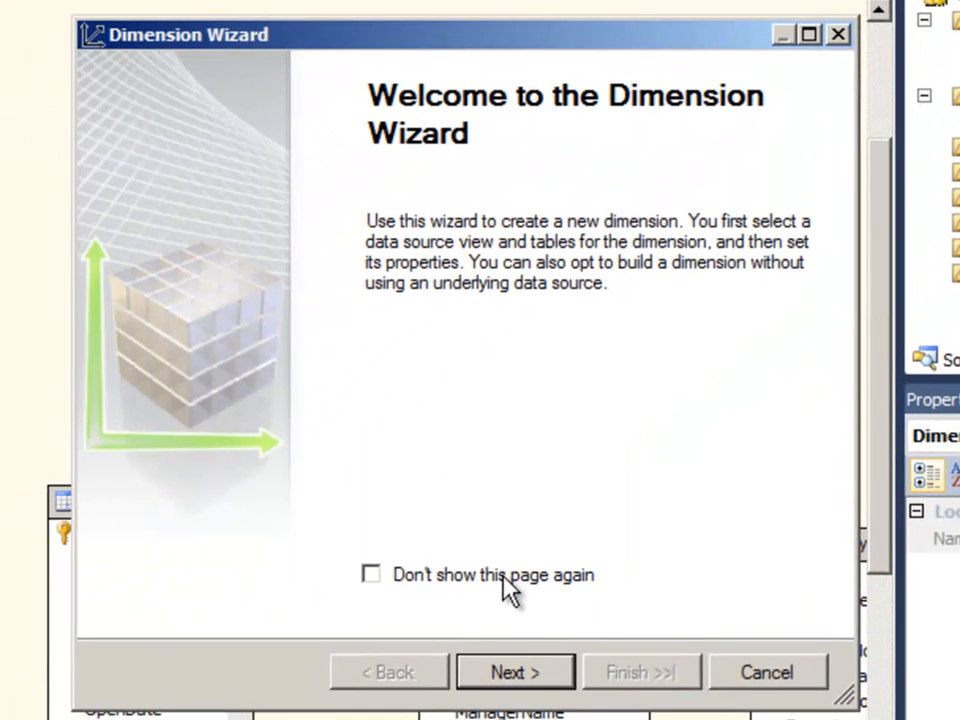
pyautogui.click(504, 581)
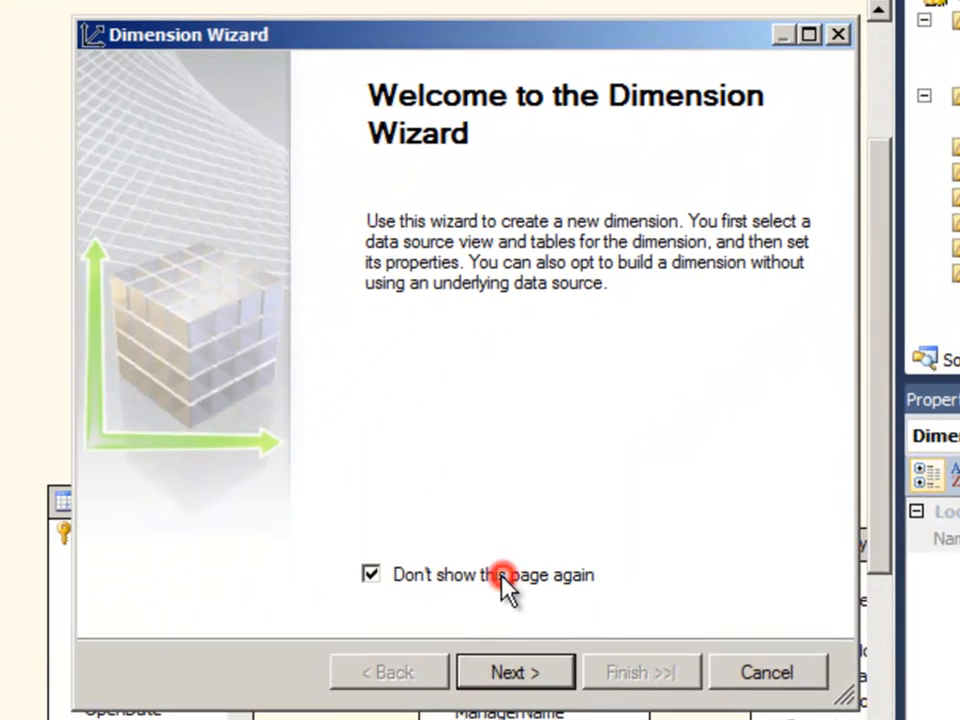
pyautogui.click(512, 676)
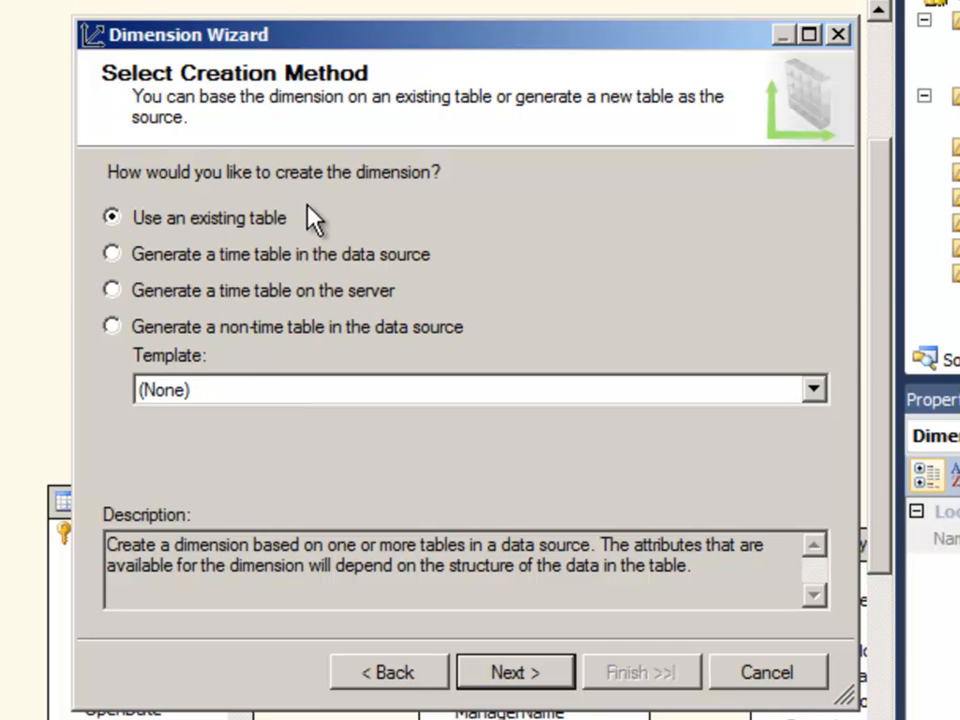
pyautogui.click(512, 684)
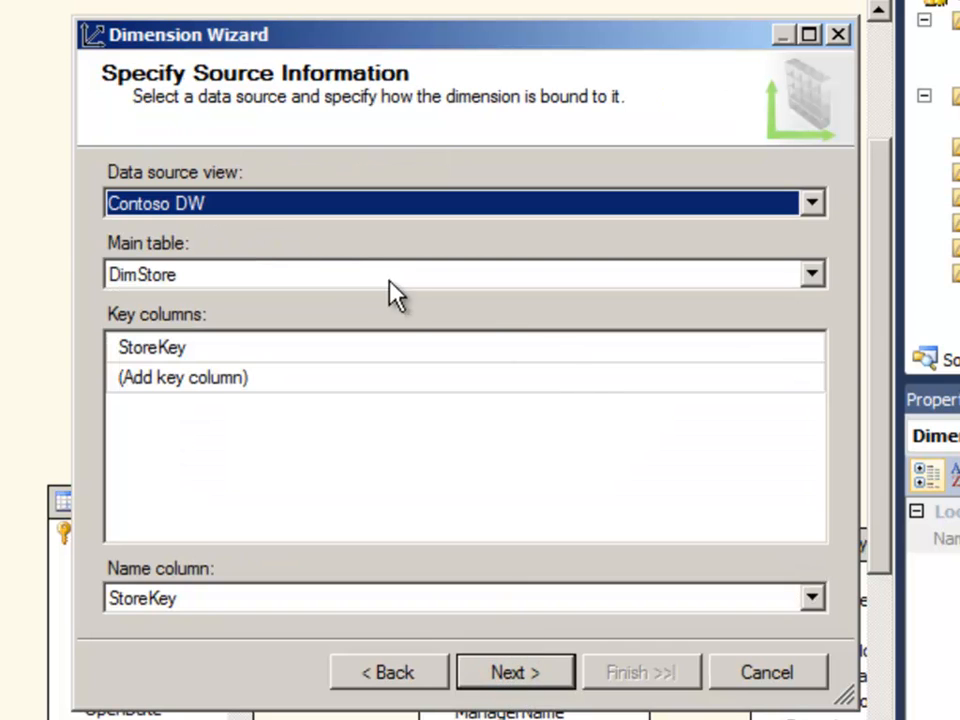
# Specify the Contoso DW data source view with DimStore as main table and StoreKey as key column.
pyautogui.click(343, 203)
pyautogui.click(278, 203)
pyautogui.click(195, 280)
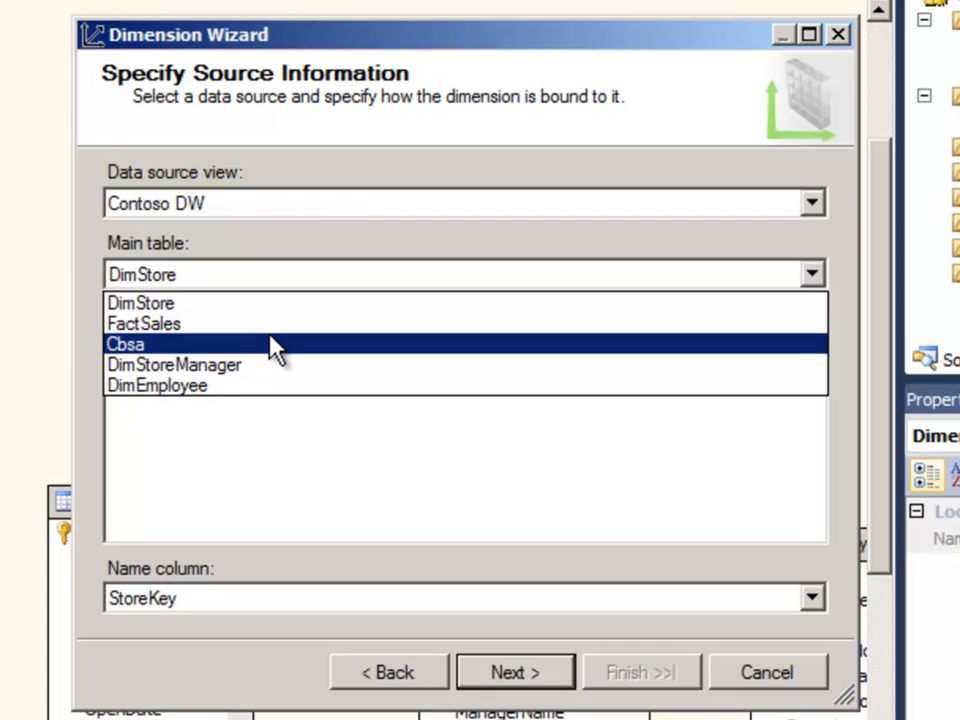
pyautogui.click(203, 305)
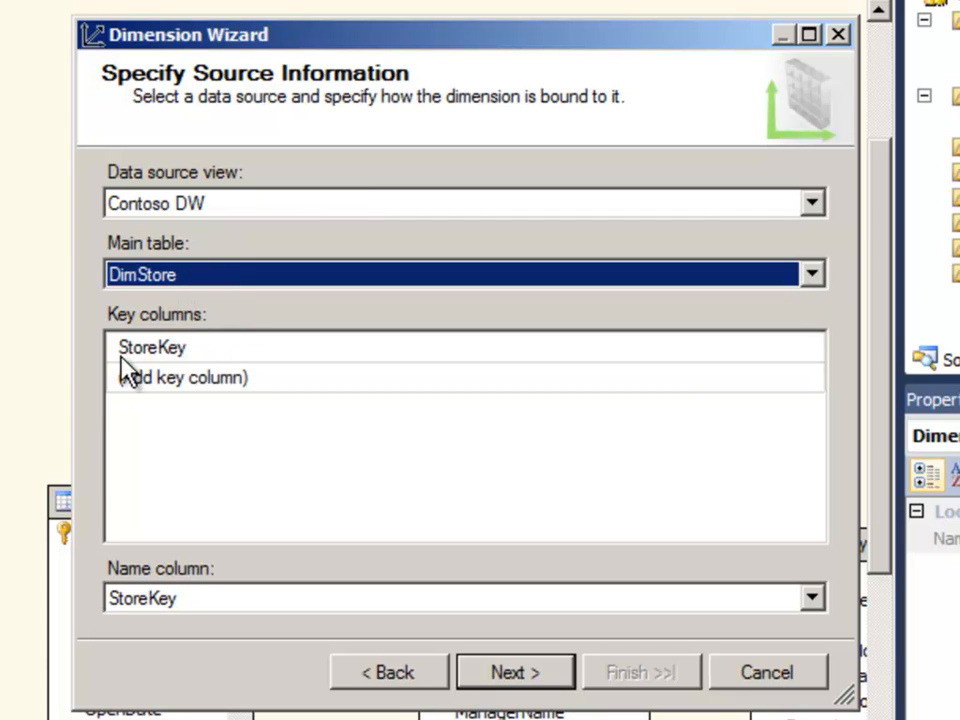
pyautogui.click(184, 349)
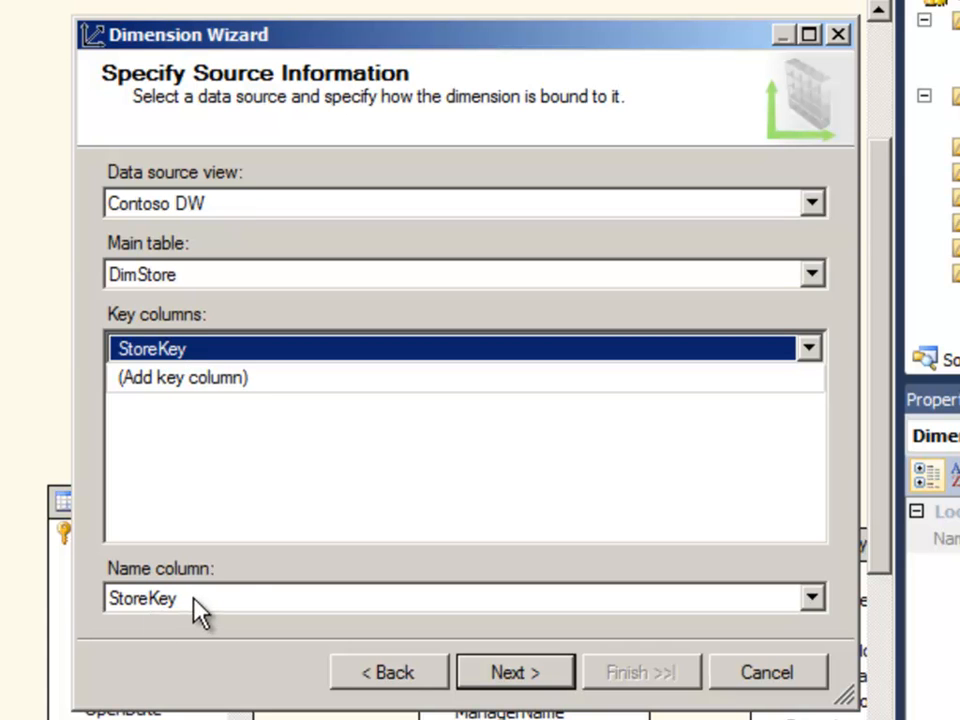
pyautogui.click(527, 685)
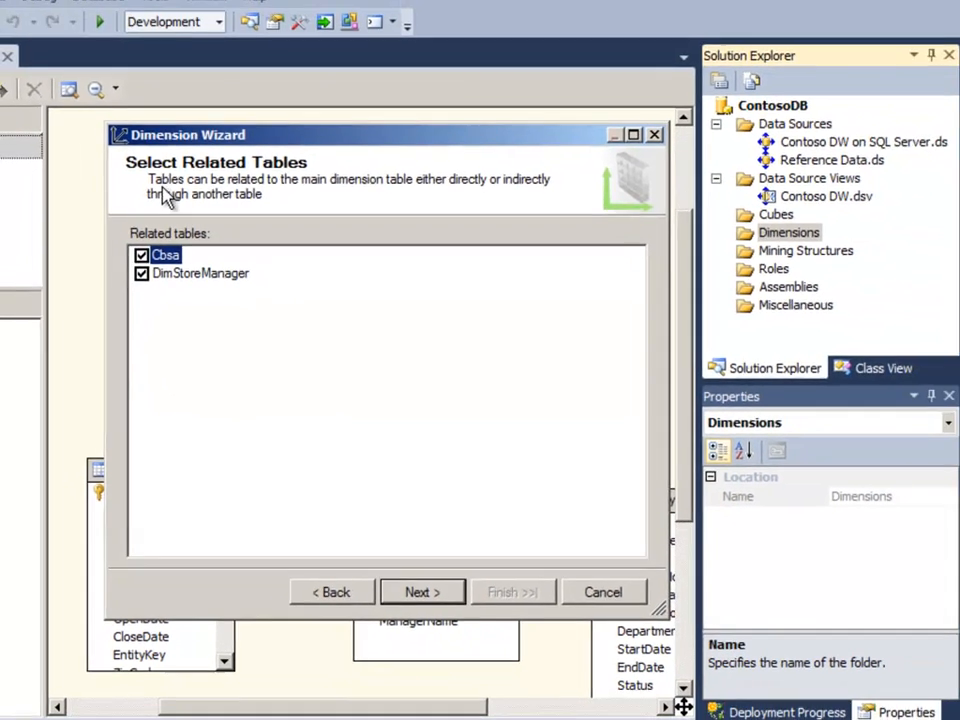
# Compare the related tables with the data source view diagram and accept both Cbsa and DimStoreManager.
pyautogui.moveTo(195, 73); pyautogui.dragTo(540, 13)
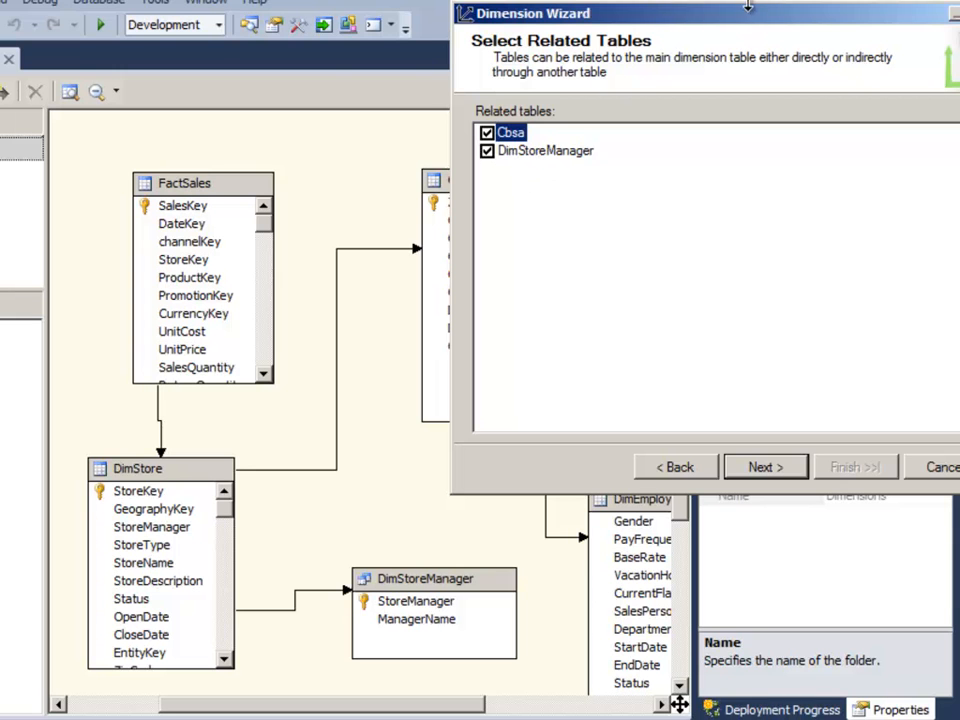
pyautogui.moveTo(771, 21); pyautogui.dragTo(408, 80)
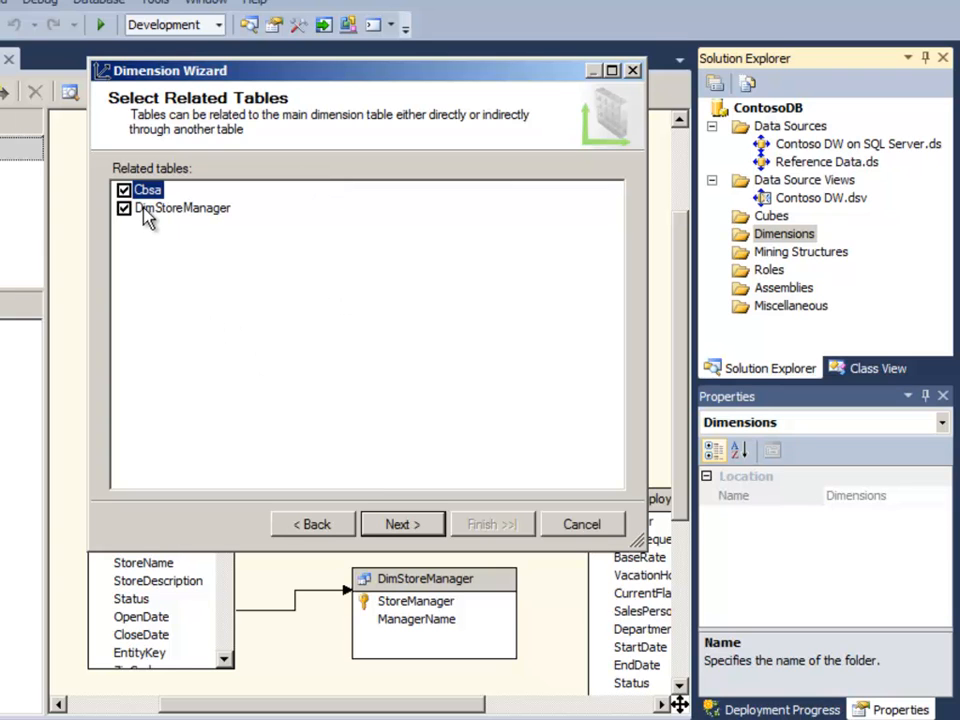
pyautogui.click(406, 524)
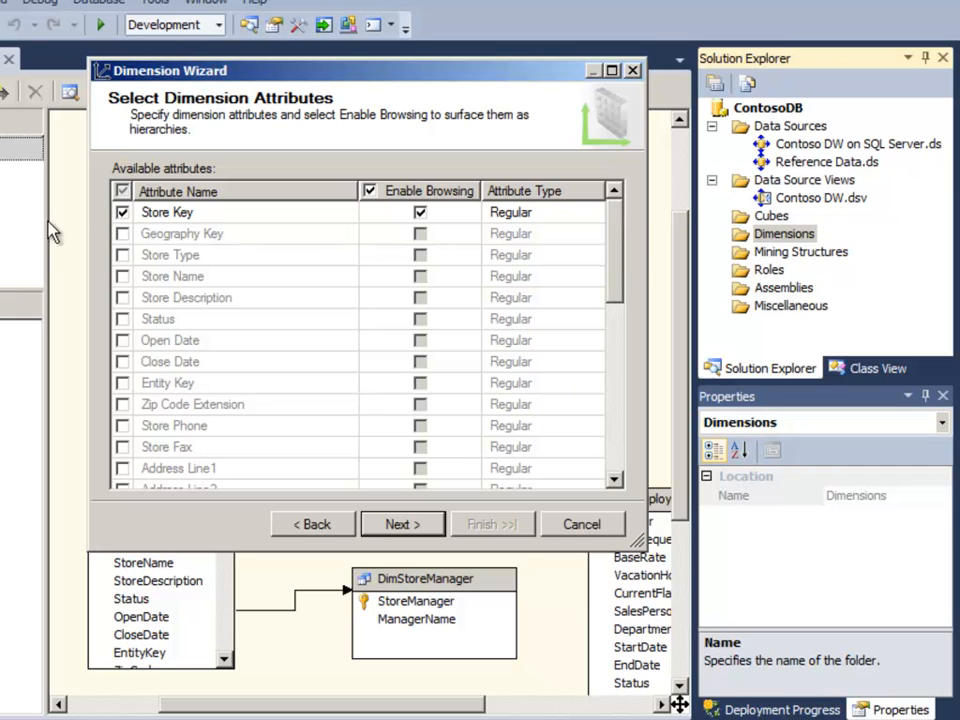
# Add Store Name, CSA Name, CBSA Name and Manager Name to the dimension attributes and accept the selection.
pyautogui.click(122, 276)
pyautogui.moveTo(616, 234); pyautogui.dragTo(600, 410)
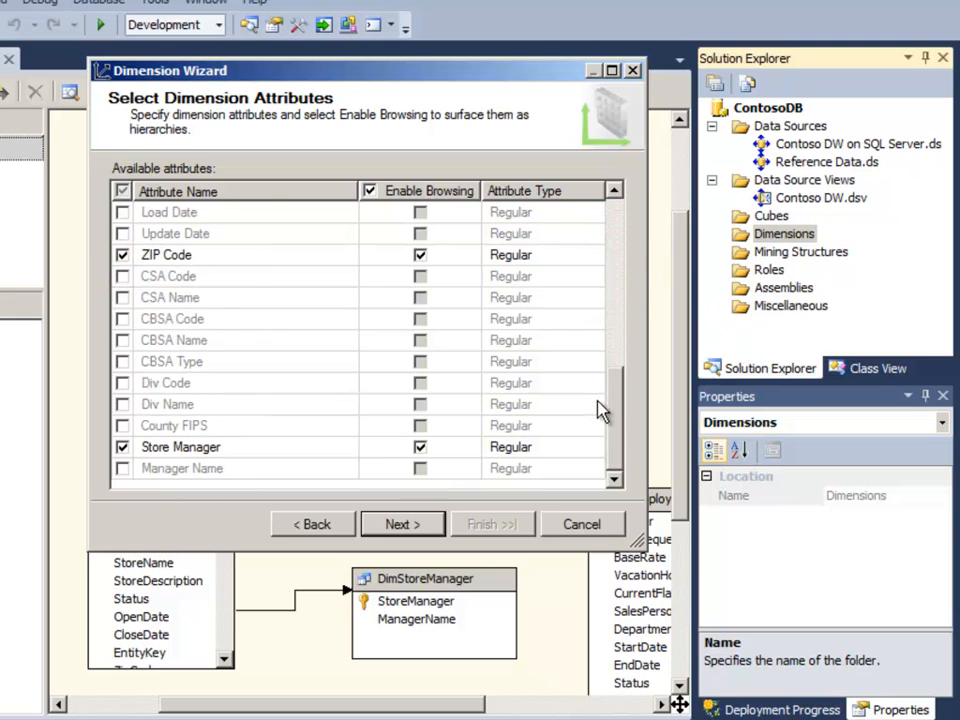
pyautogui.click(122, 297)
pyautogui.click(121, 341)
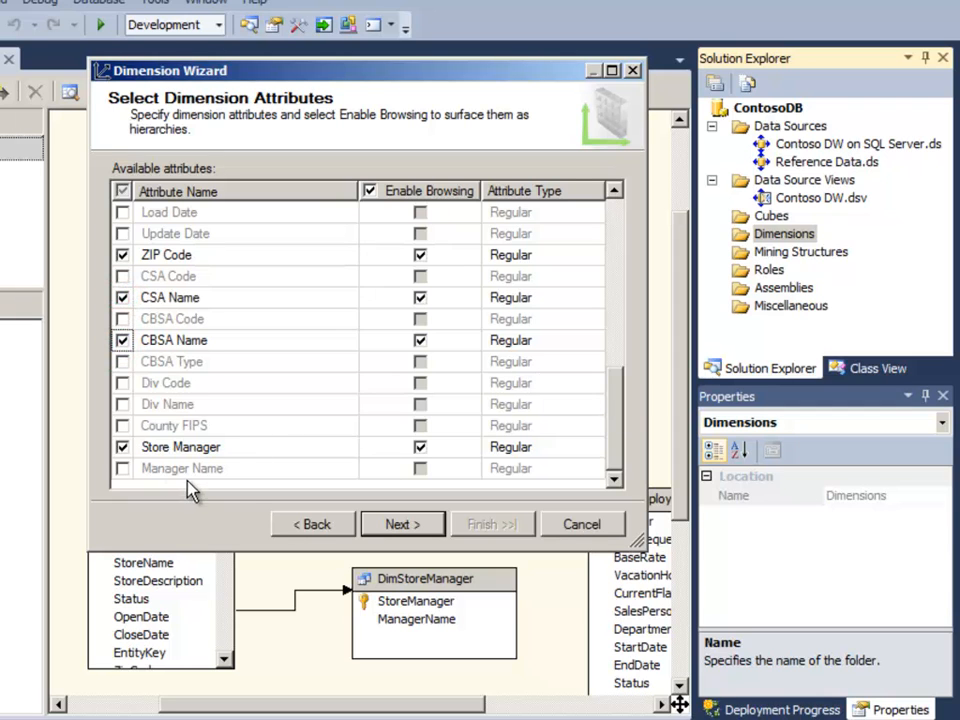
pyautogui.click(121, 468)
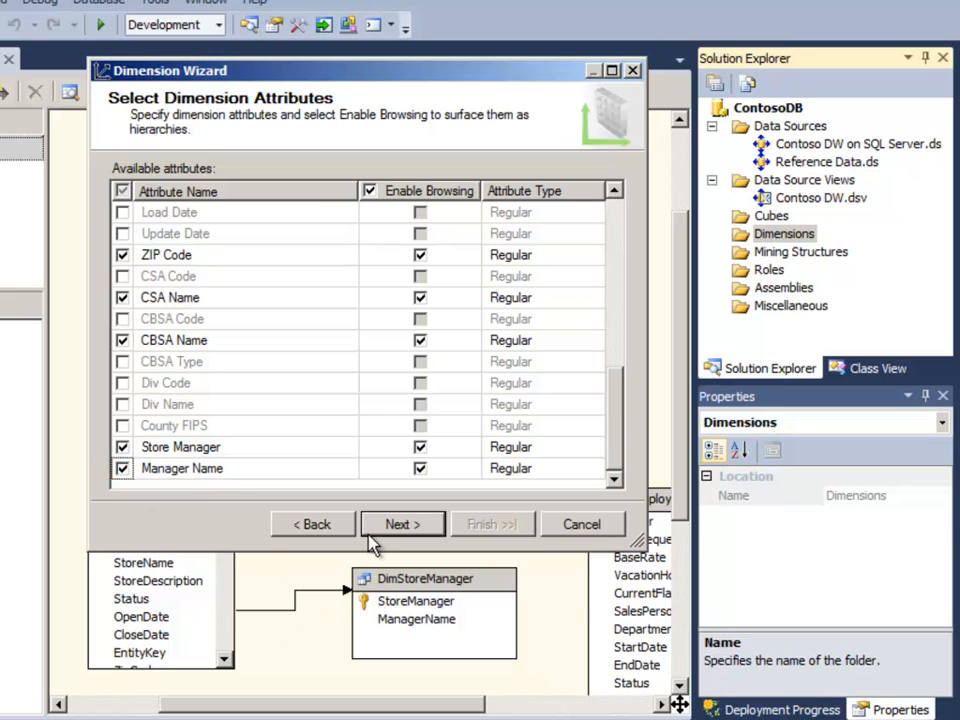
pyautogui.moveTo(617, 450); pyautogui.dragTo(575, 530)
pyautogui.click(400, 524)
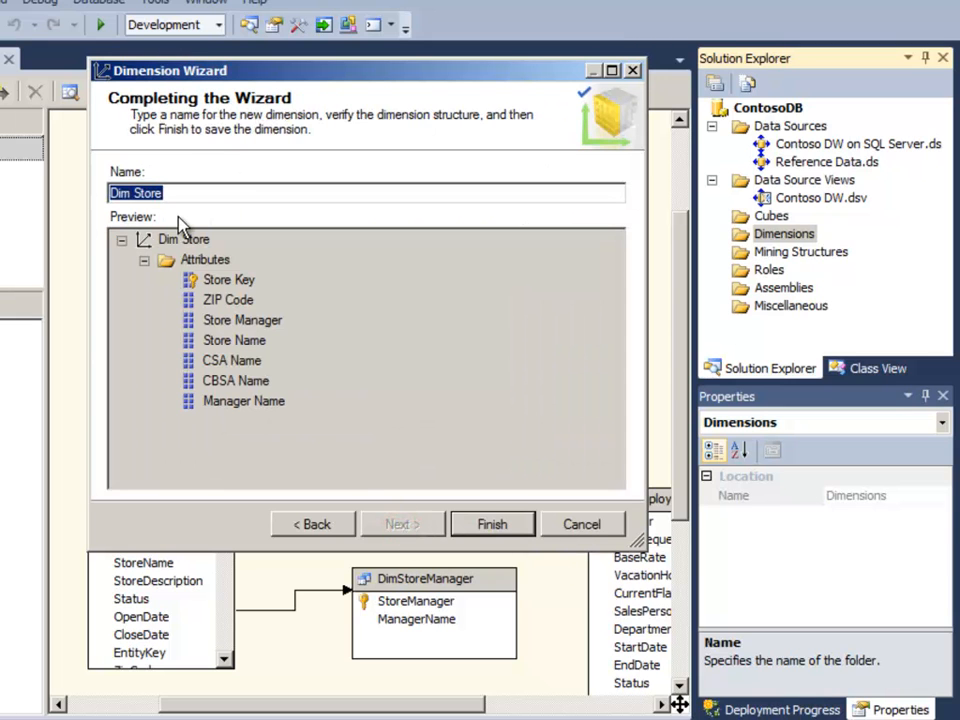
# Name the new dimension Store and complete its creation.
pyautogui.write('Store')
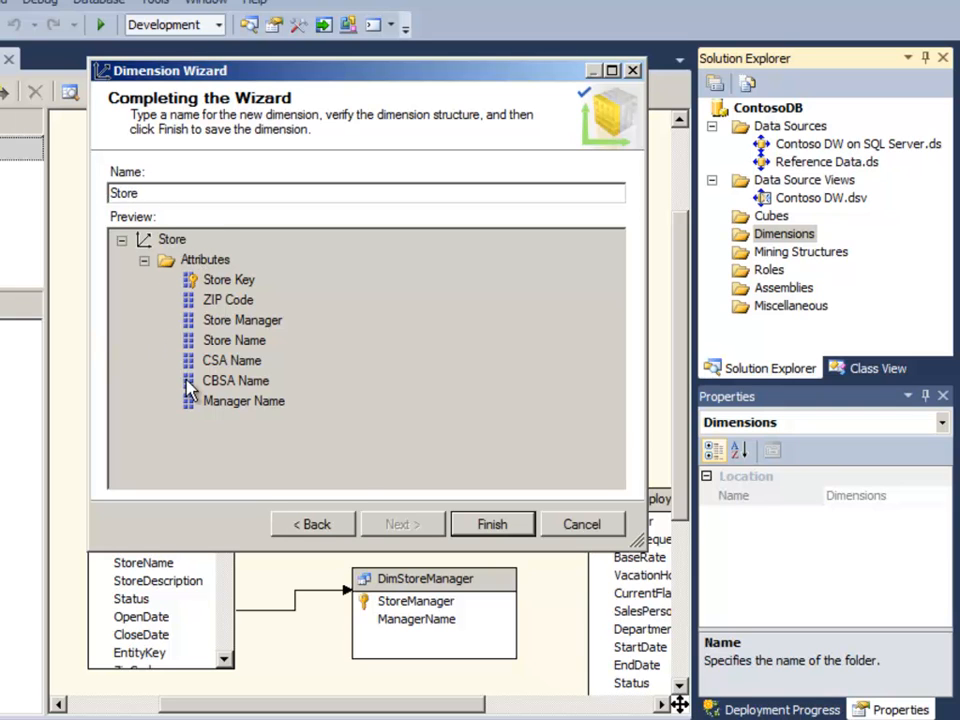
pyautogui.click(495, 527)
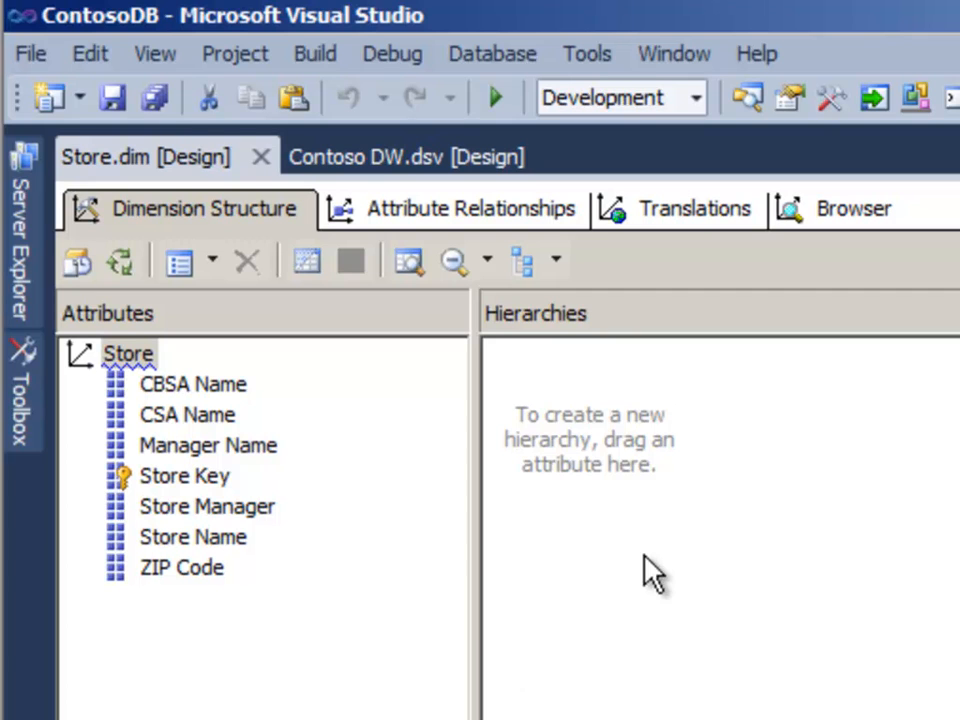
# Save all project files and deploy the ContosoDB project.
pyautogui.click(154, 97)
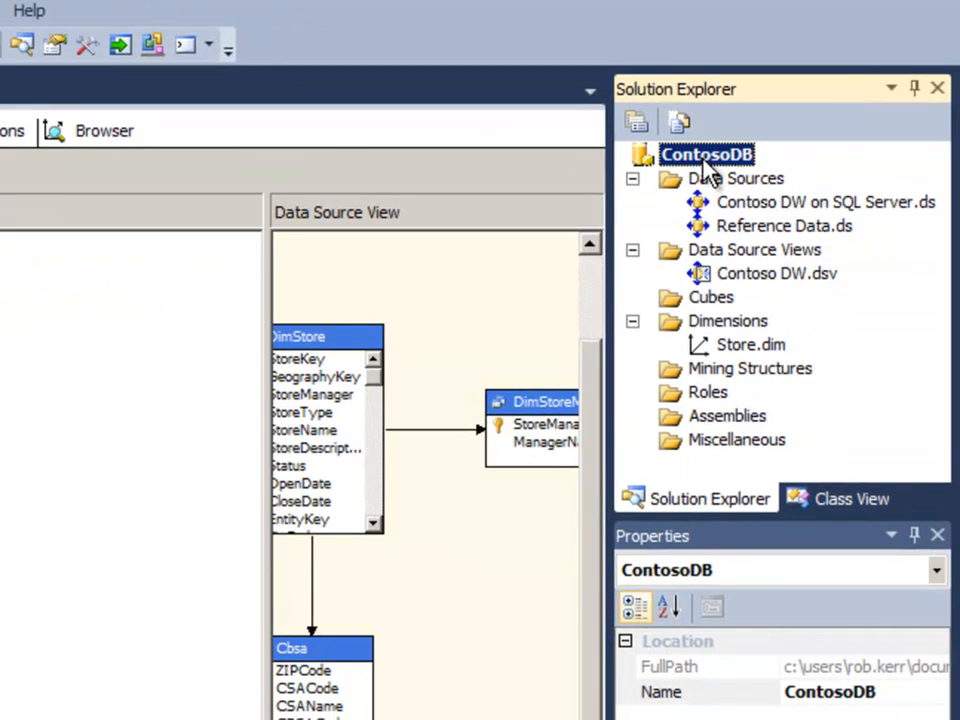
pyautogui.rightClick(703, 159)
pyautogui.click(413, 390)
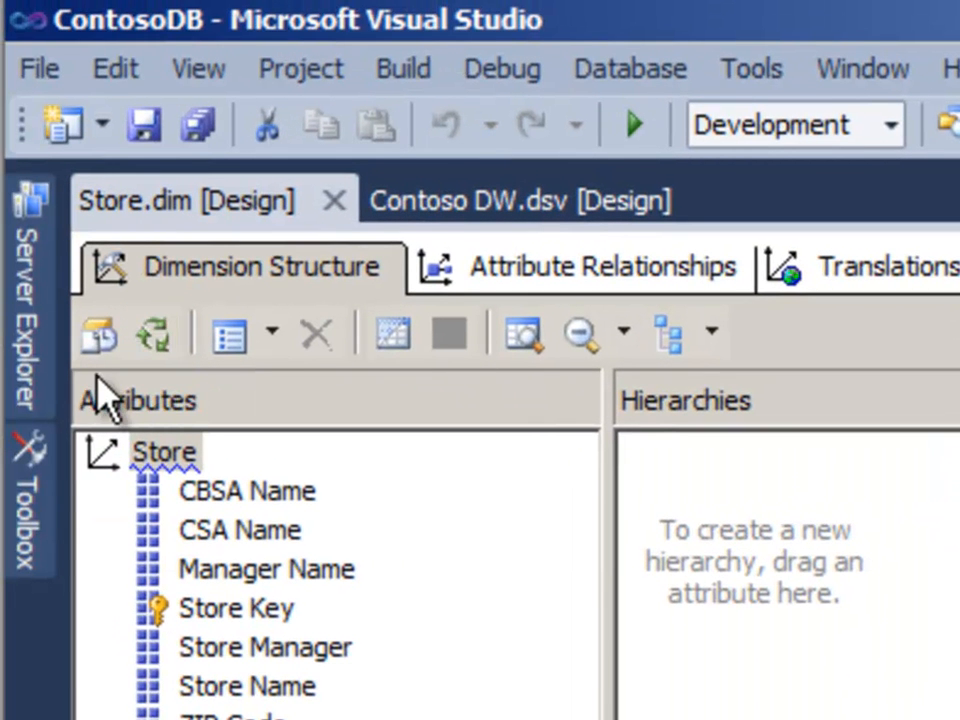
# Process the Store dimension with the Process Full option, reviewing the available process options first.
pyautogui.click(157, 350)
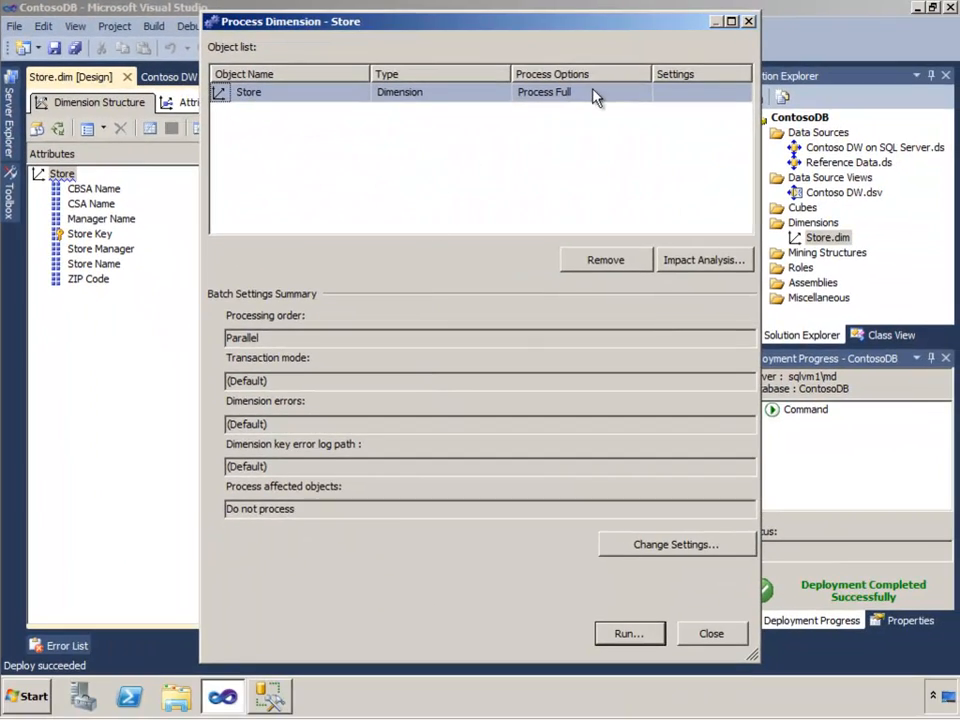
pyautogui.click(594, 93)
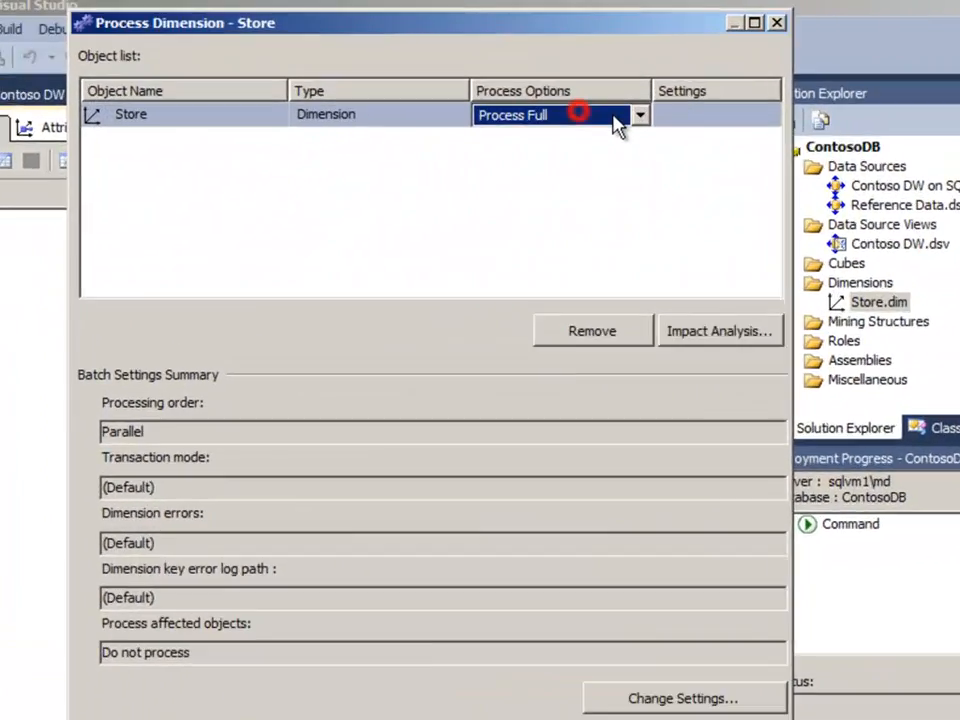
pyautogui.click(641, 92)
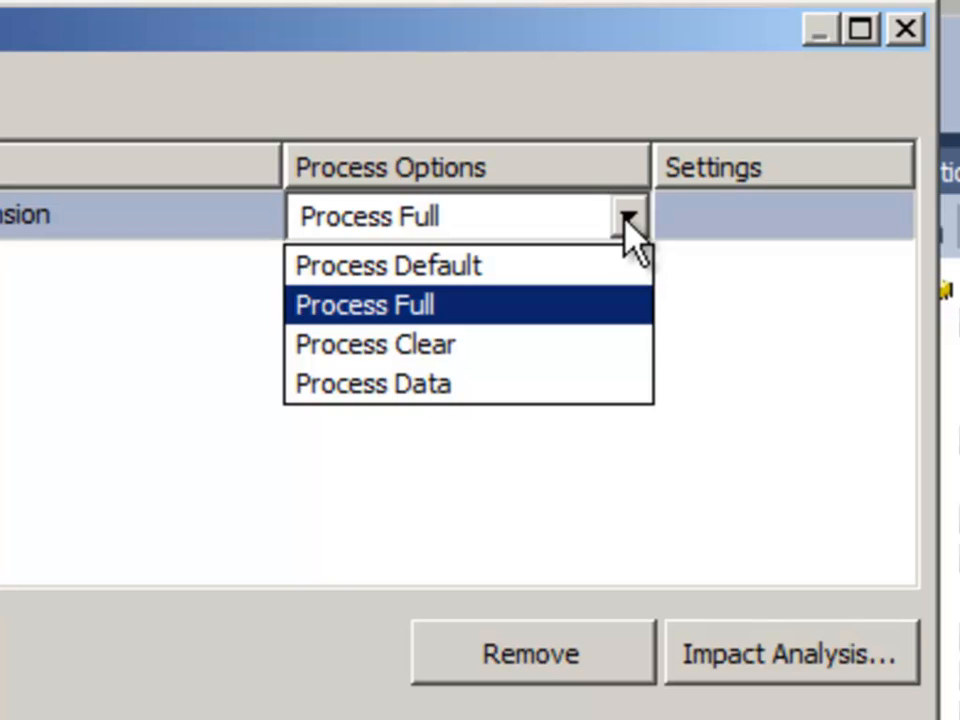
pyautogui.click(627, 218)
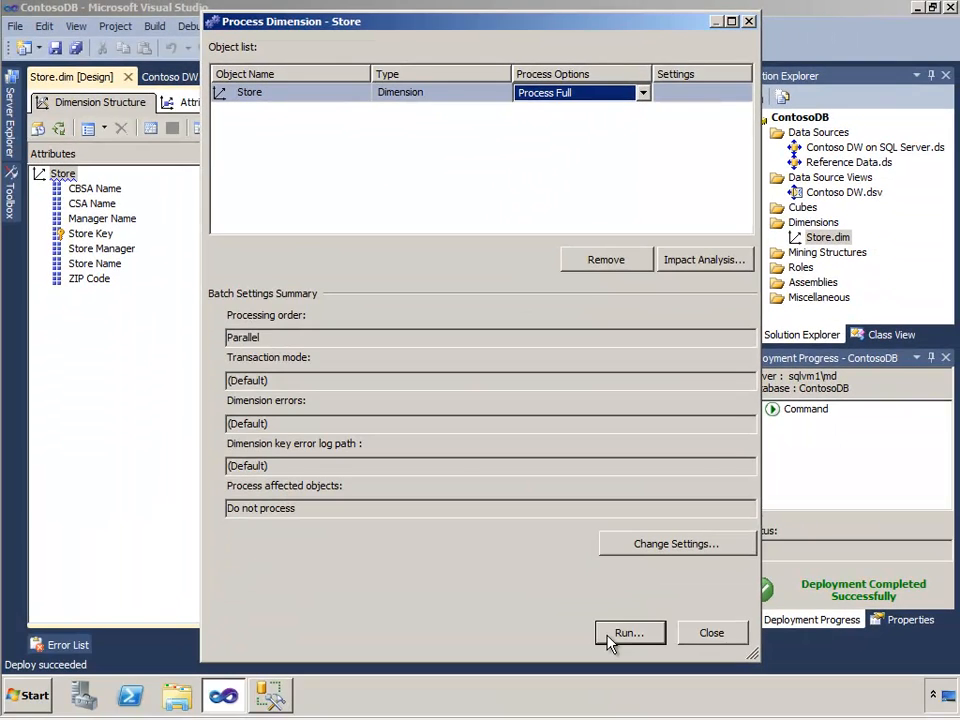
pyautogui.click(612, 634)
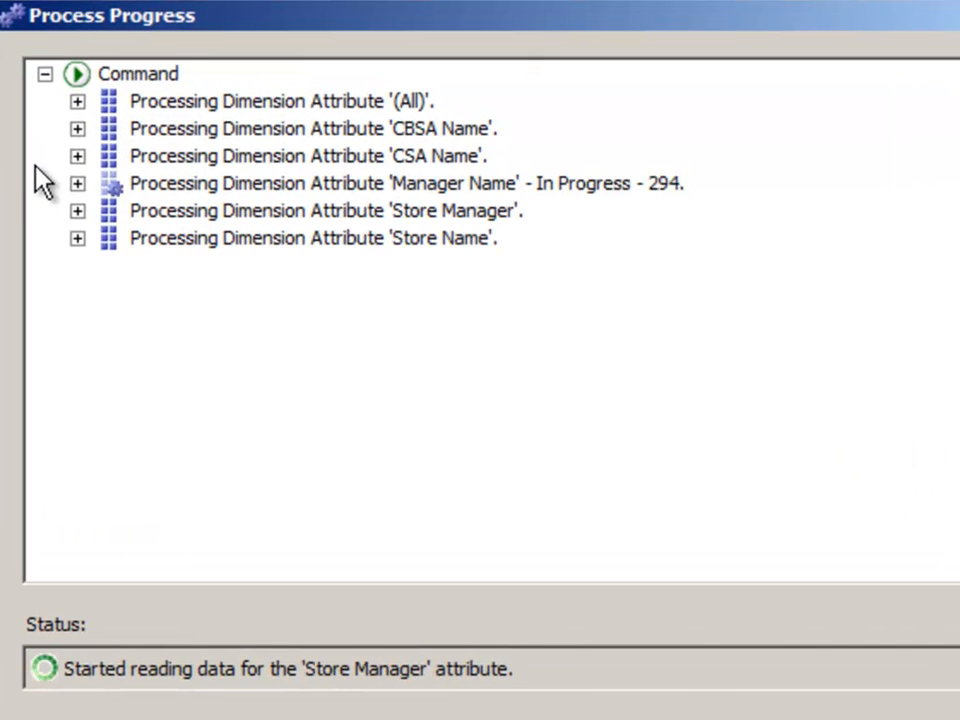
# Examine the processing details of the Manager Name attribute and the Store dimension, and close the processing windows.
pyautogui.click(77, 183)
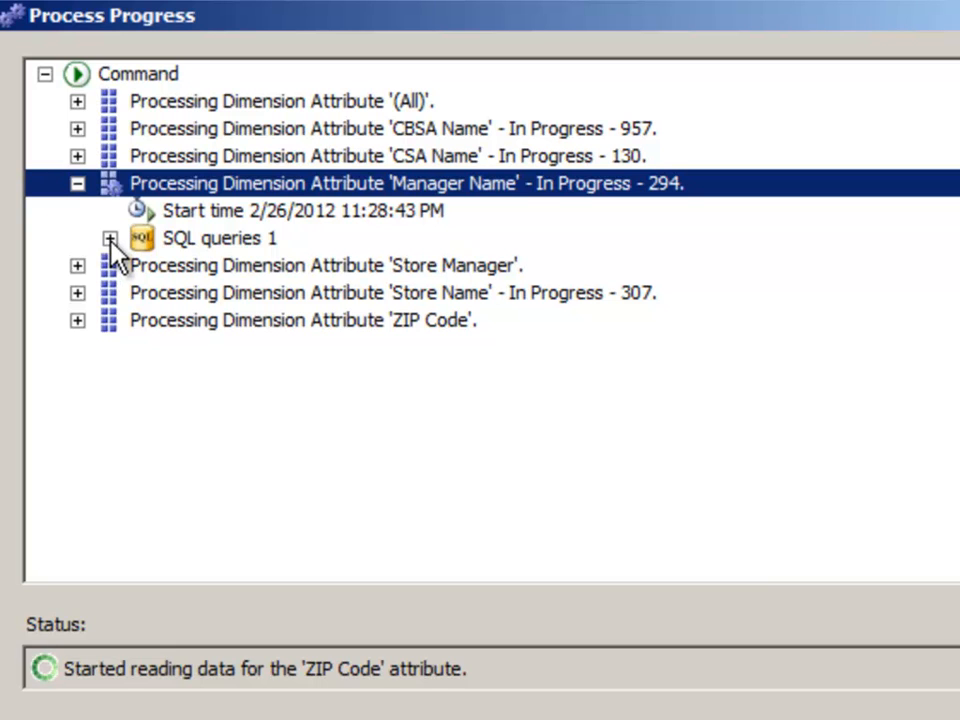
pyautogui.click(77, 183)
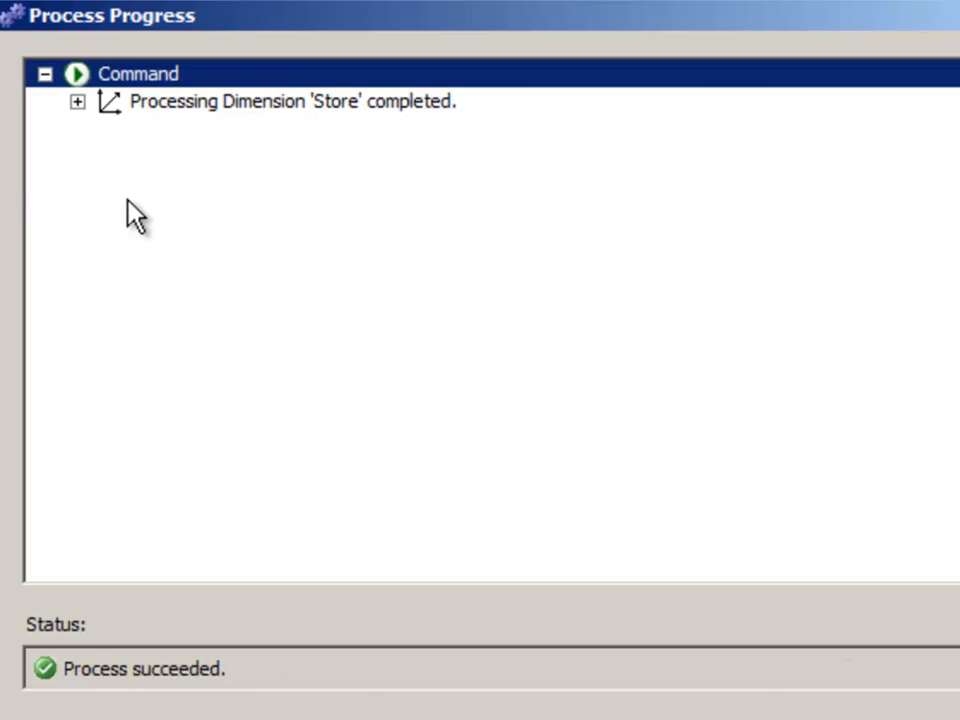
pyautogui.click(77, 101)
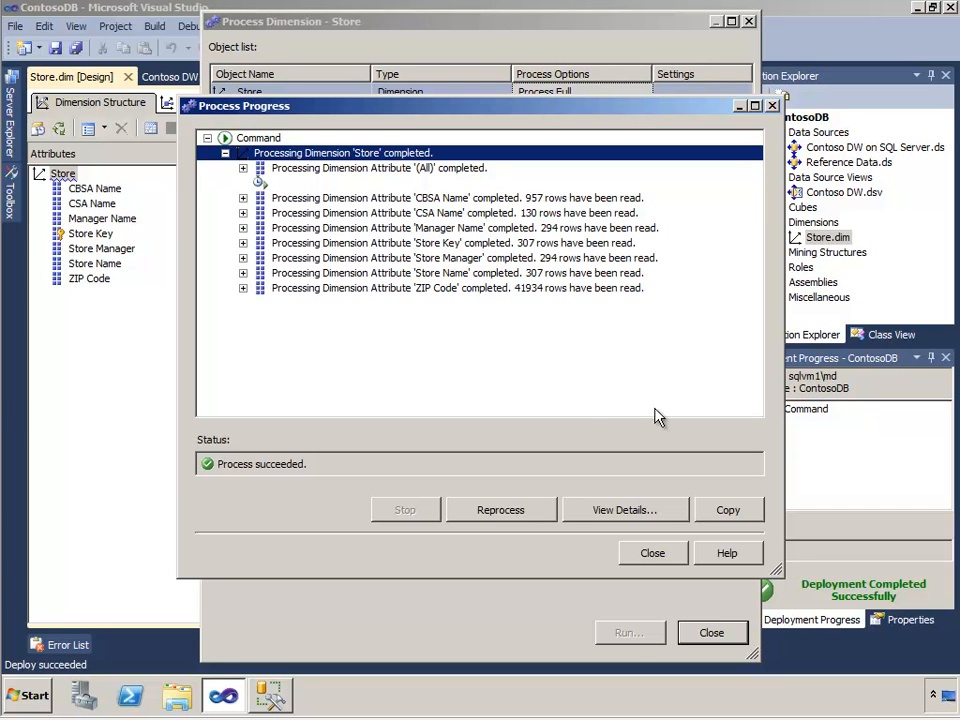
pyautogui.click(670, 555)
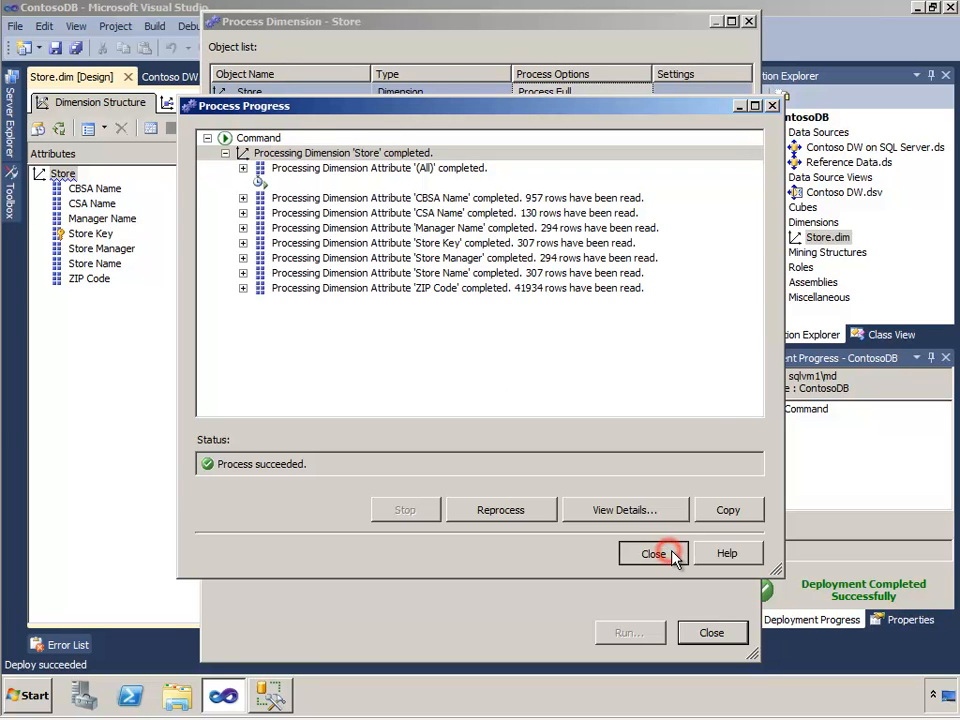
pyautogui.click(711, 632)
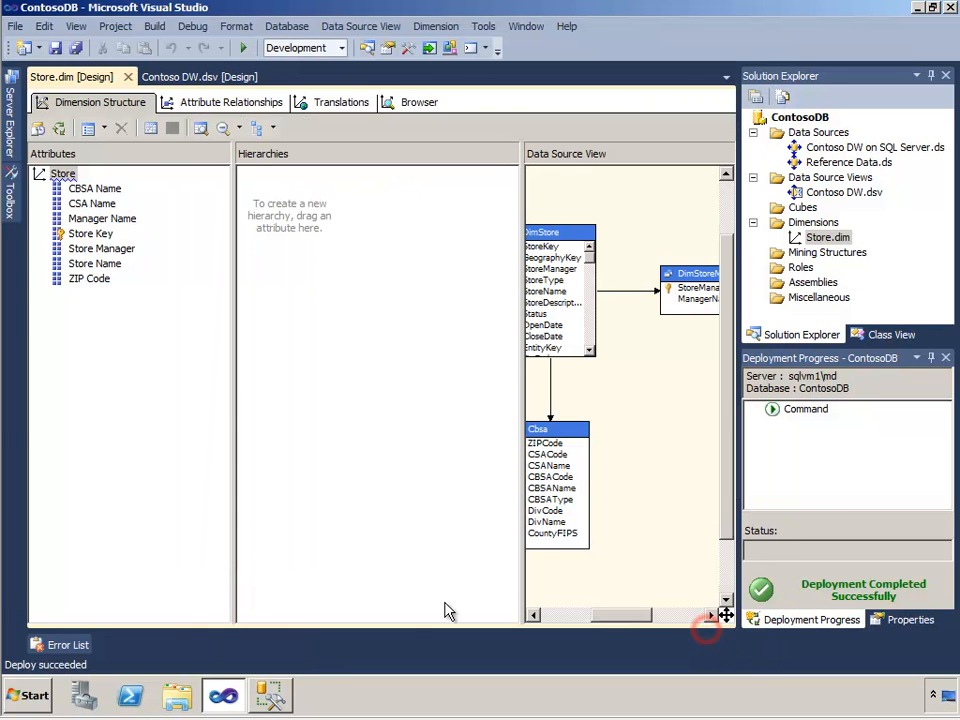
# Switch to SQL Server Management Studio, refresh the Analysis Server databases, and inspect the deployed ContosoDB database's cubes and dimensions.
pyautogui.click(270, 695)
pyautogui.rightClick(54, 136)
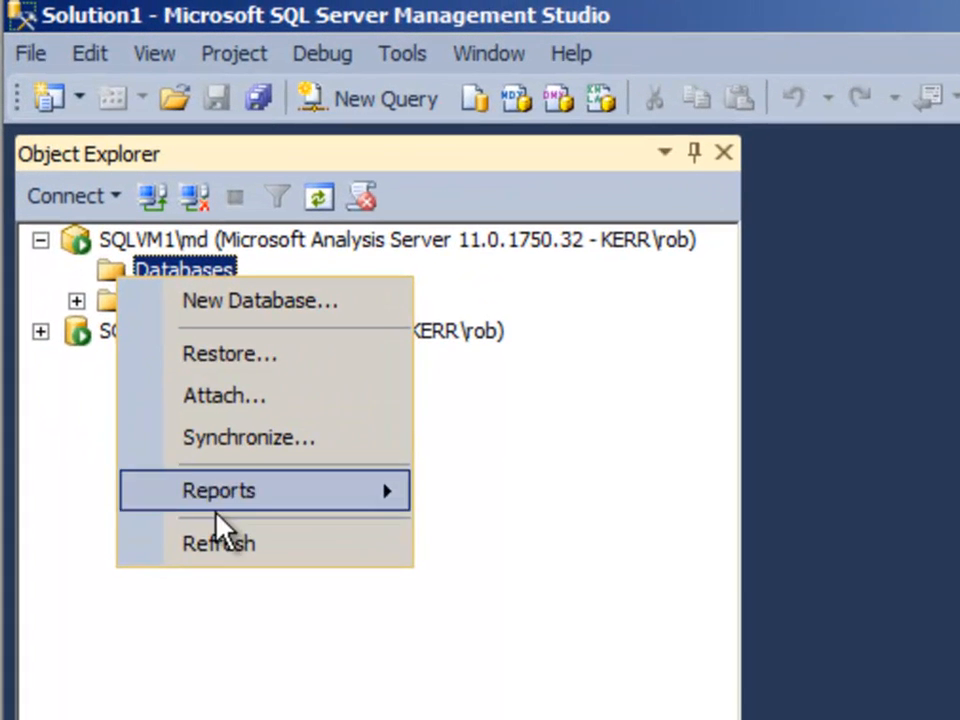
pyautogui.click(221, 550)
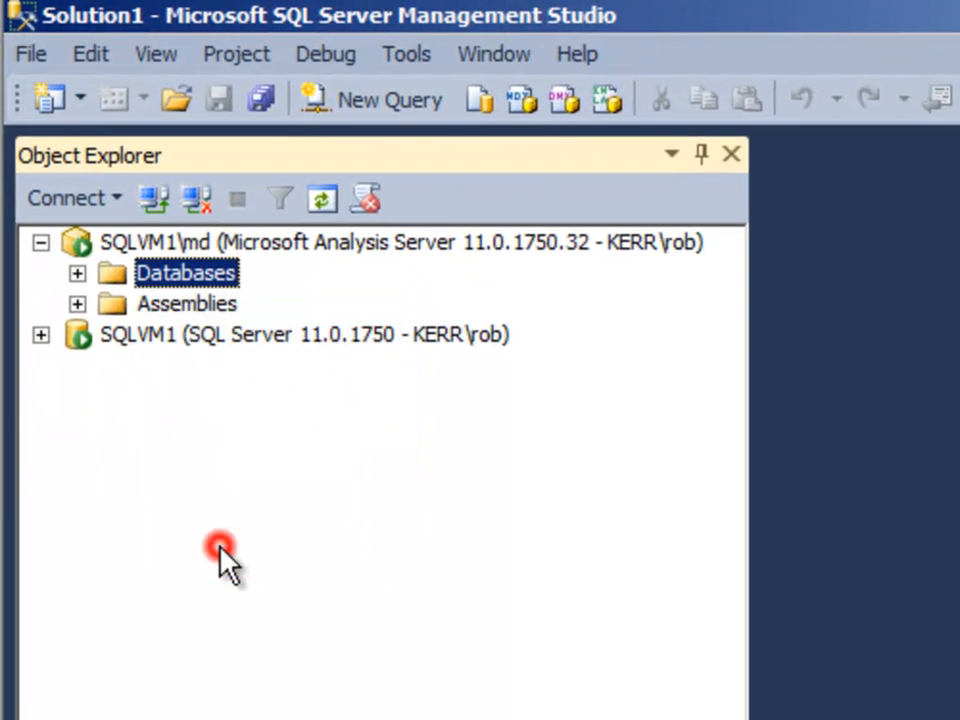
pyautogui.click(76, 271)
pyautogui.click(114, 303)
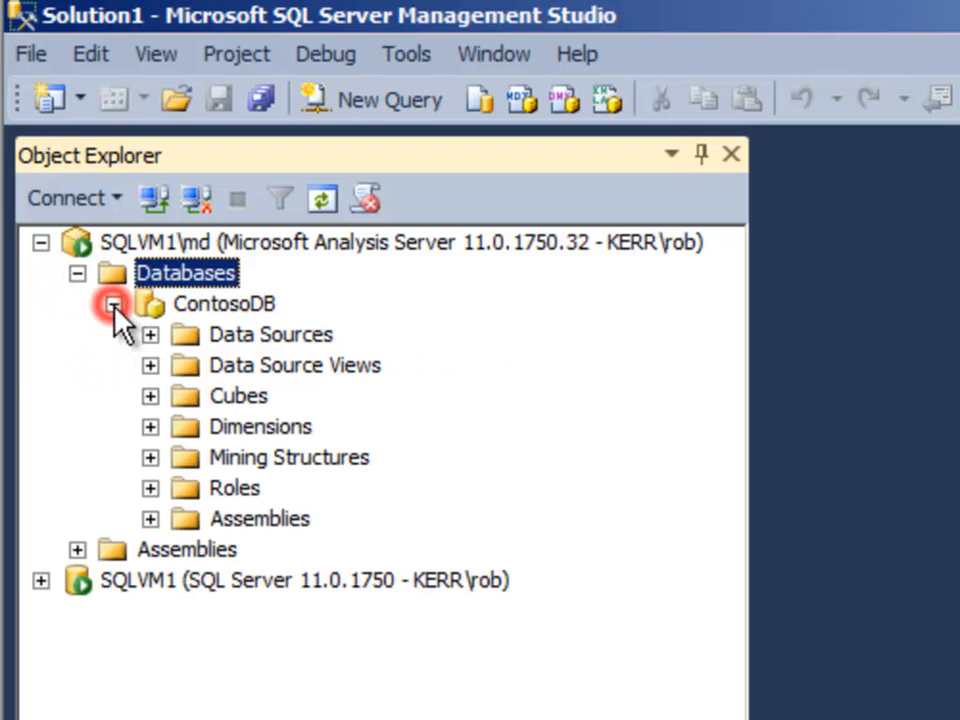
pyautogui.click(150, 395)
pyautogui.click(150, 424)
pyautogui.click(222, 457)
pyautogui.click(218, 393)
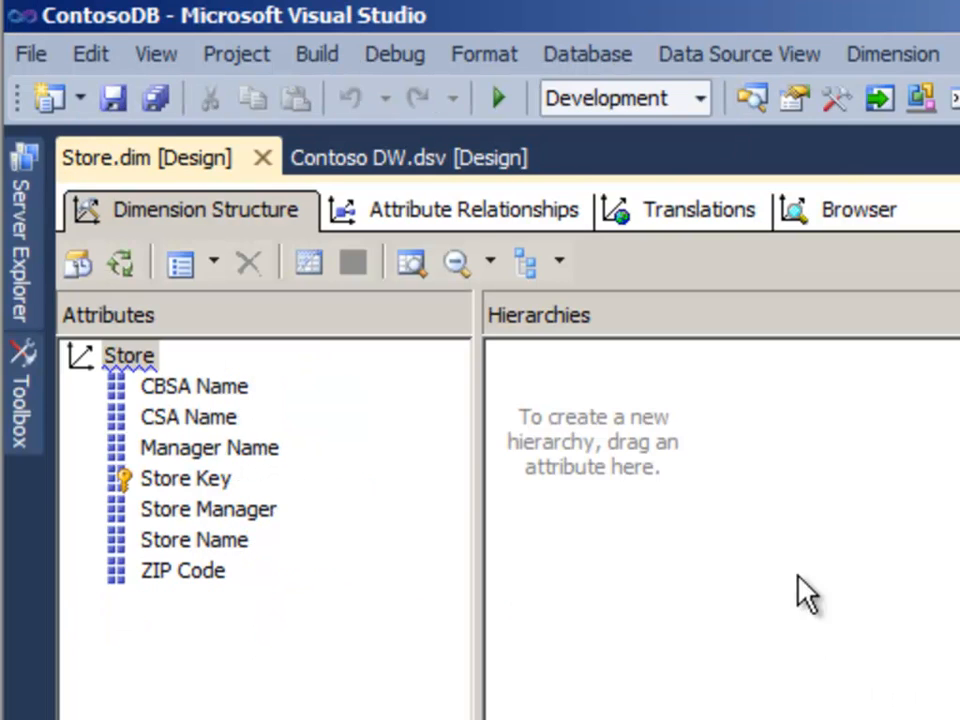
# Browse the members of the Store dimension's CBSA Name and Store Manager attribute hierarchies.
pyautogui.click(862, 212)
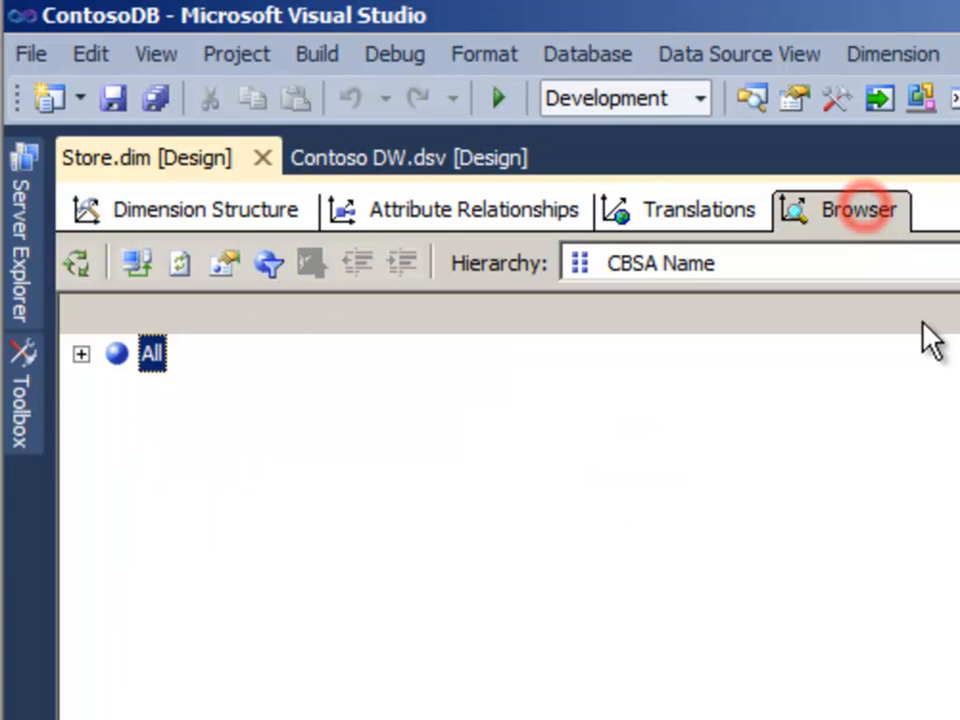
pyautogui.click(79, 356)
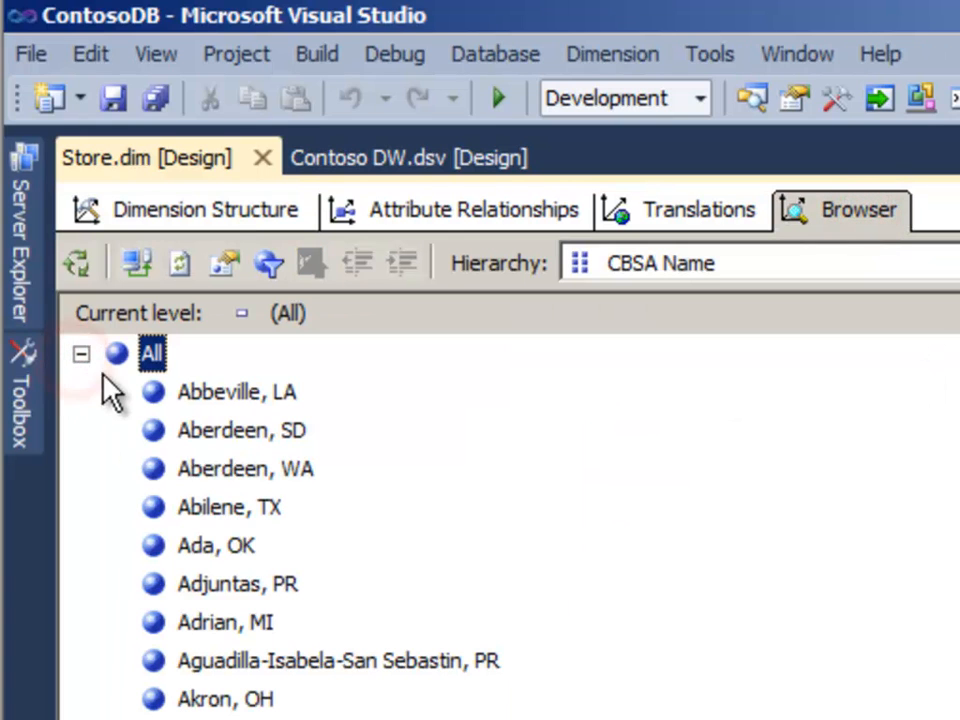
pyautogui.click(610, 266)
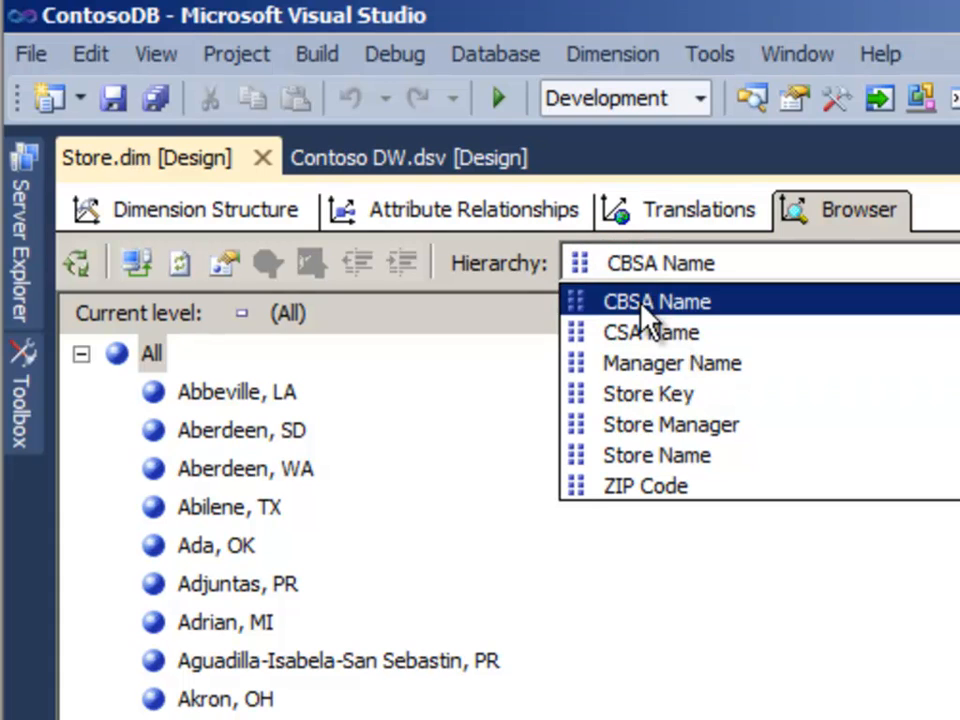
pyautogui.click(665, 424)
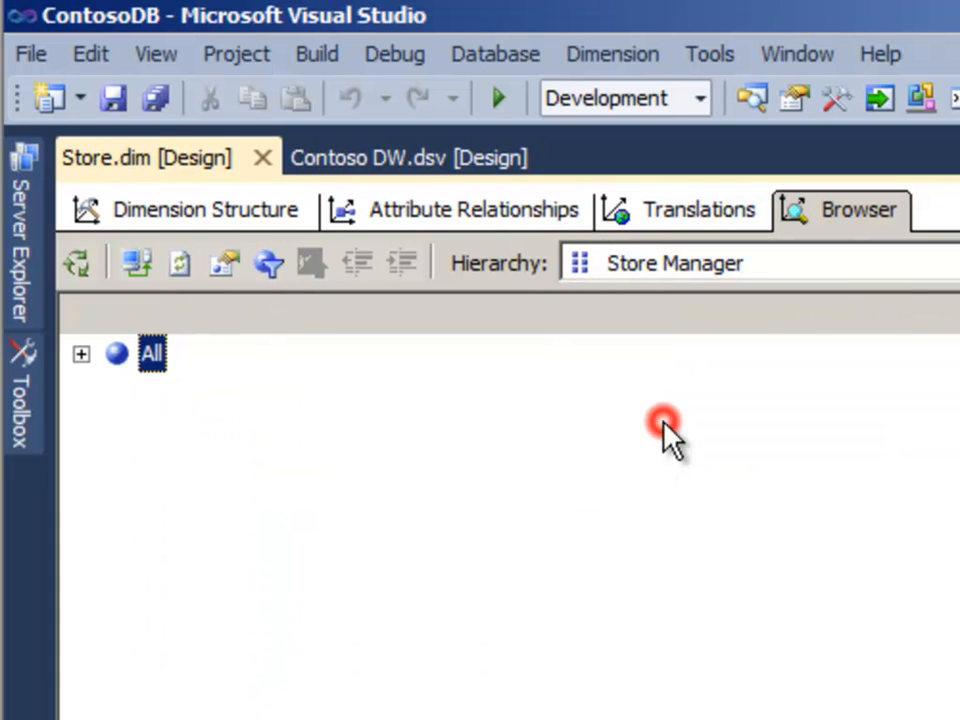
pyautogui.click(80, 356)
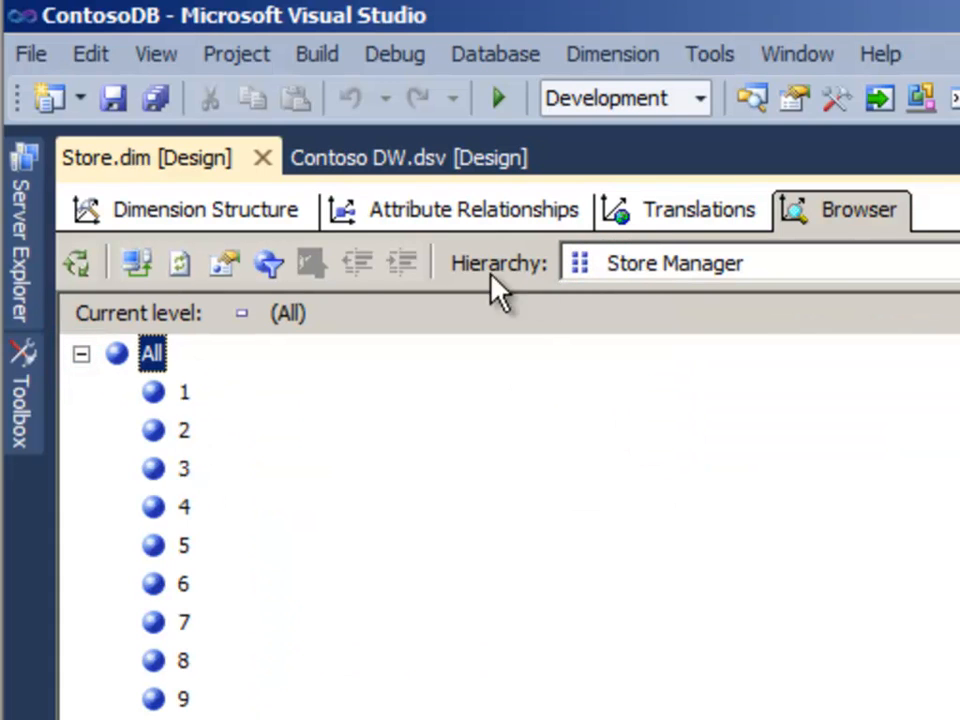
# Browse the Store Name and Manager Name hierarchy members, and return to the dimension's structure view.
pyautogui.click(648, 258)
pyautogui.click(660, 457)
pyautogui.click(80, 356)
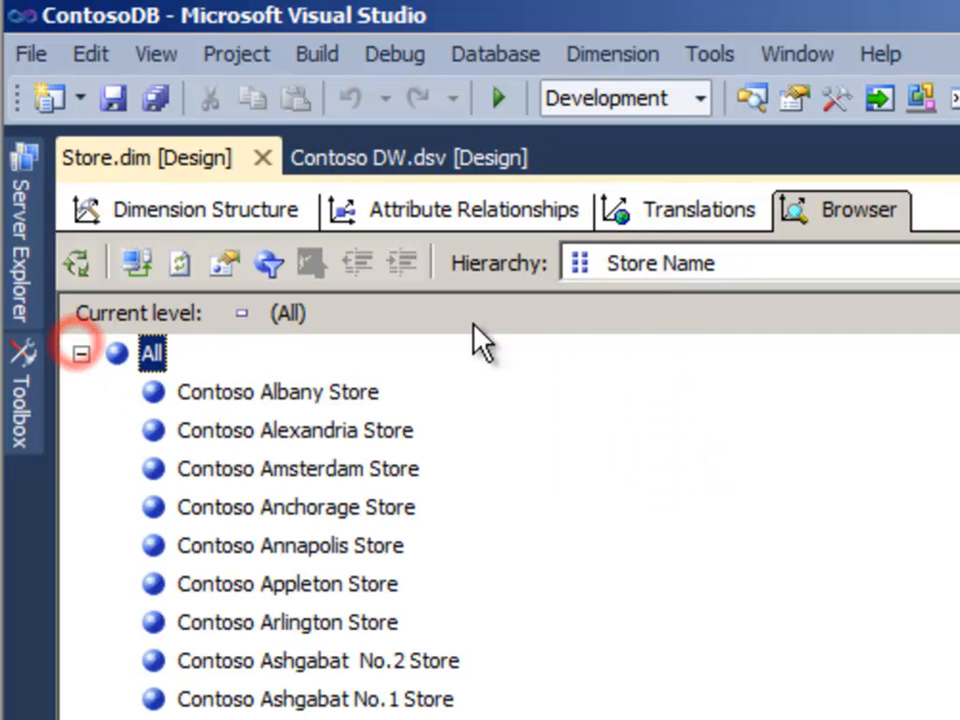
pyautogui.click(627, 263)
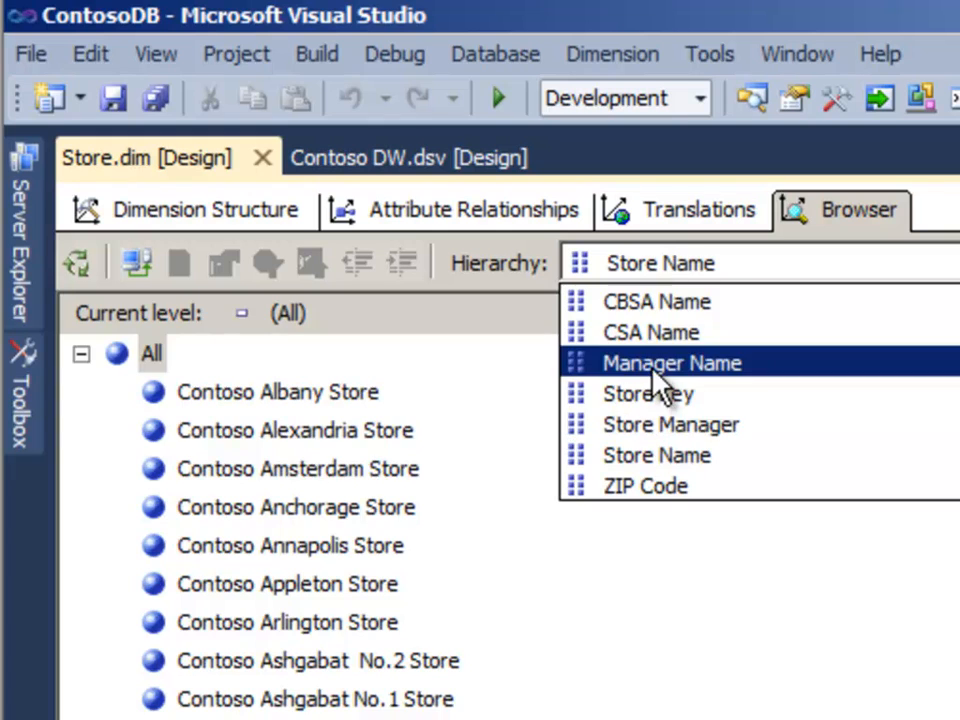
pyautogui.click(658, 365)
pyautogui.click(81, 354)
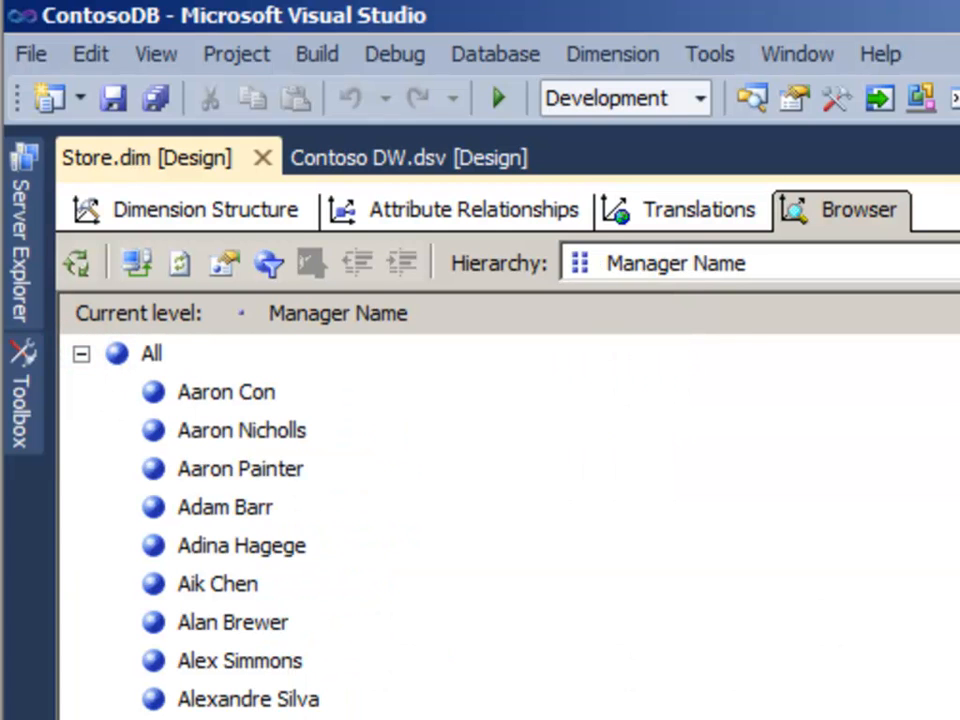
pyautogui.click(200, 210)
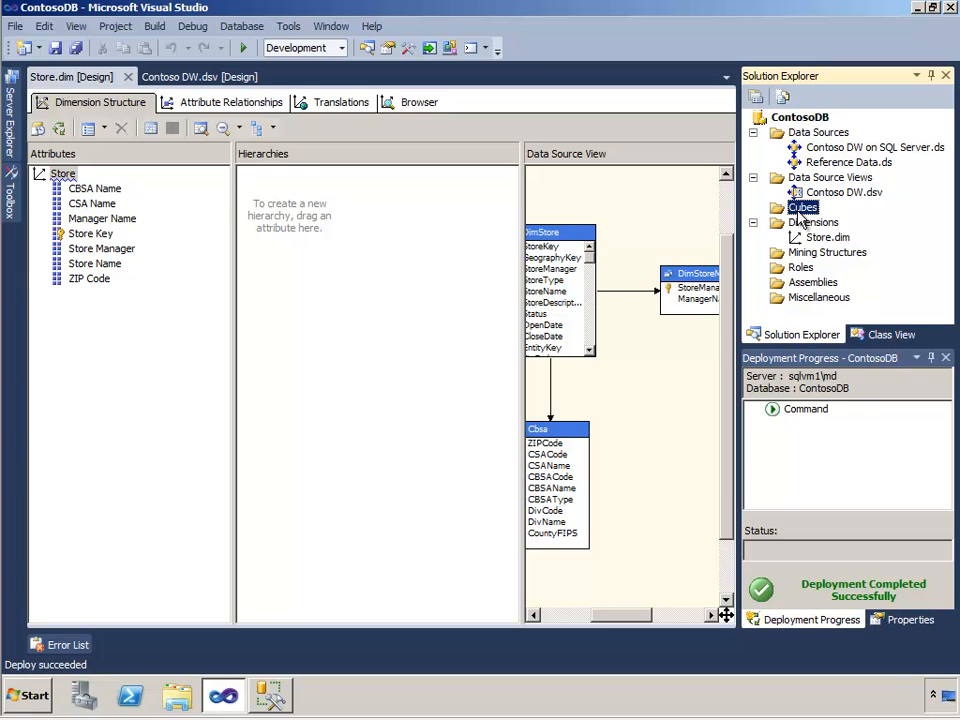
# Start a new cube from existing tables with FactSales as the measure group table, and turn off the wizard's welcome page.
pyautogui.rightClick(800, 212)
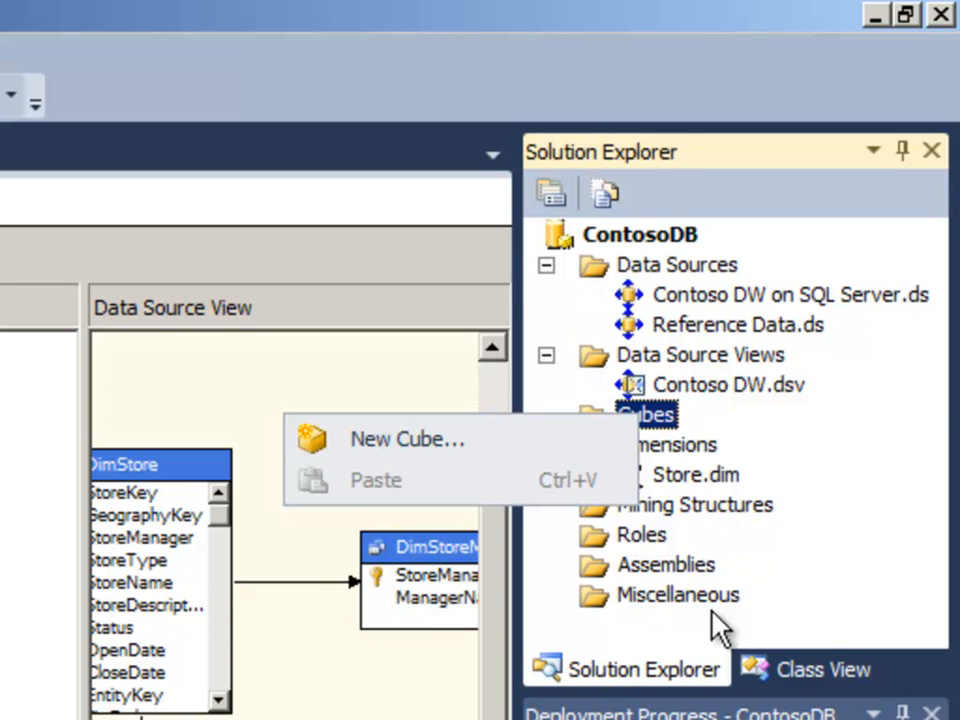
pyautogui.click(383, 440)
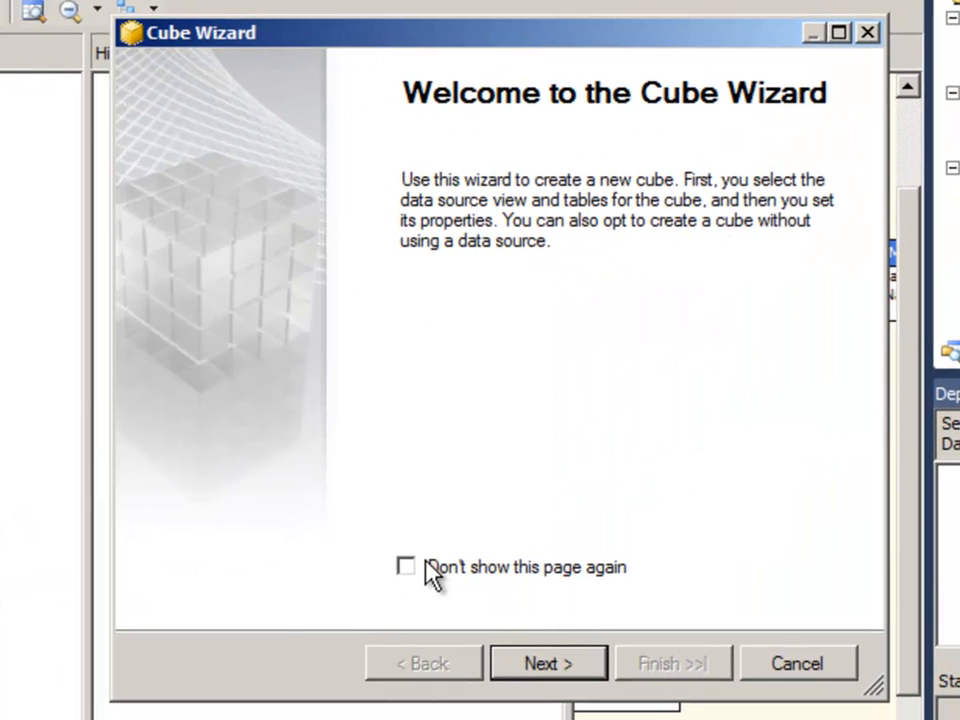
pyautogui.click(407, 567)
pyautogui.click(538, 660)
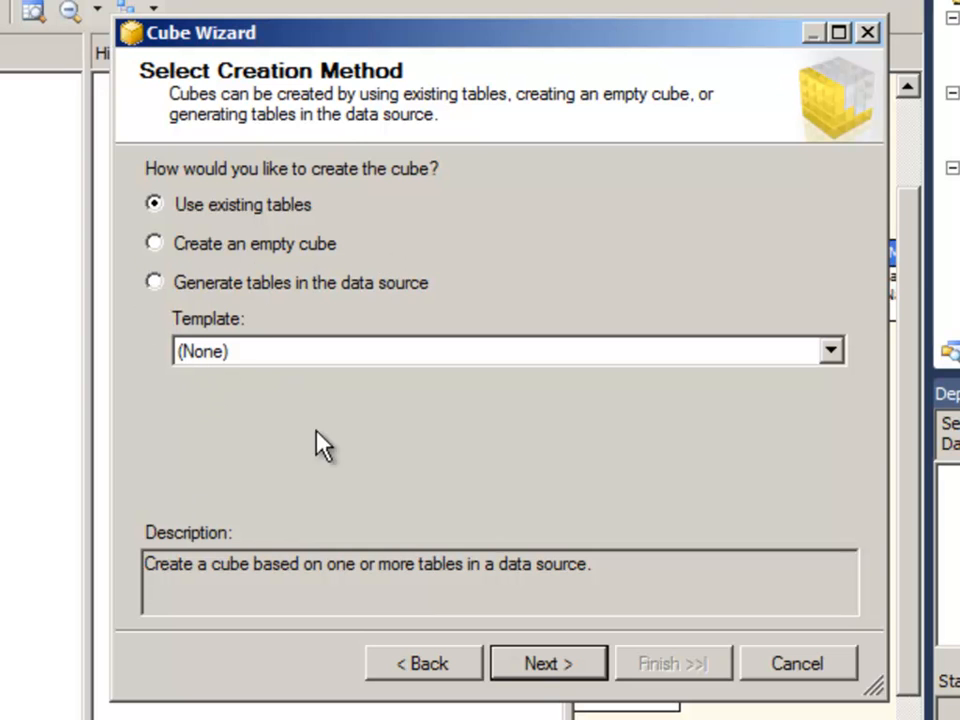
pyautogui.click(564, 672)
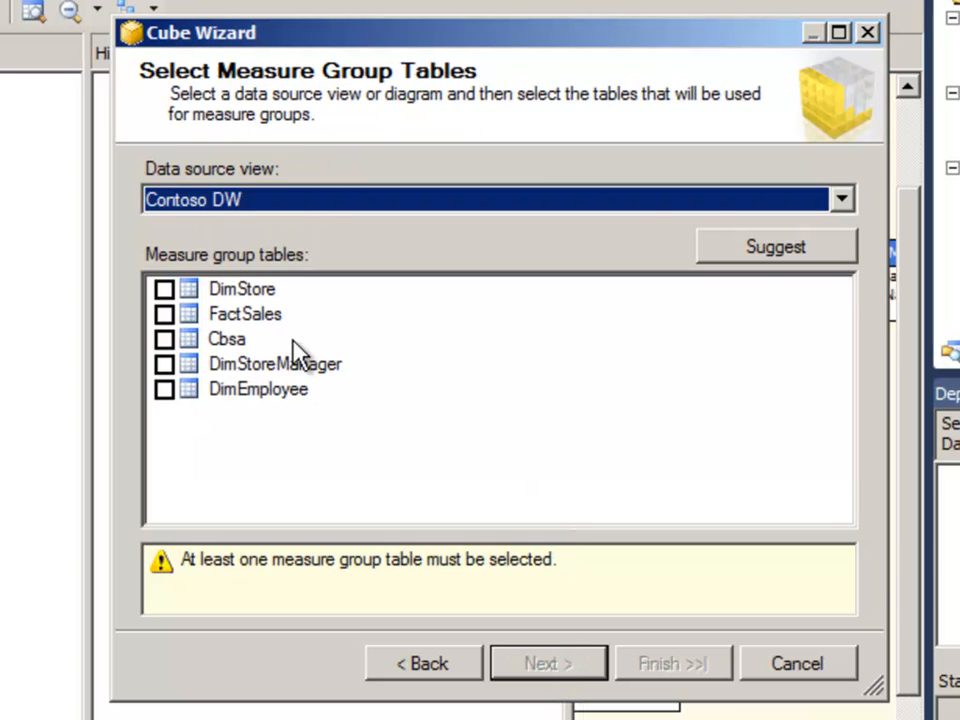
pyautogui.click(250, 313)
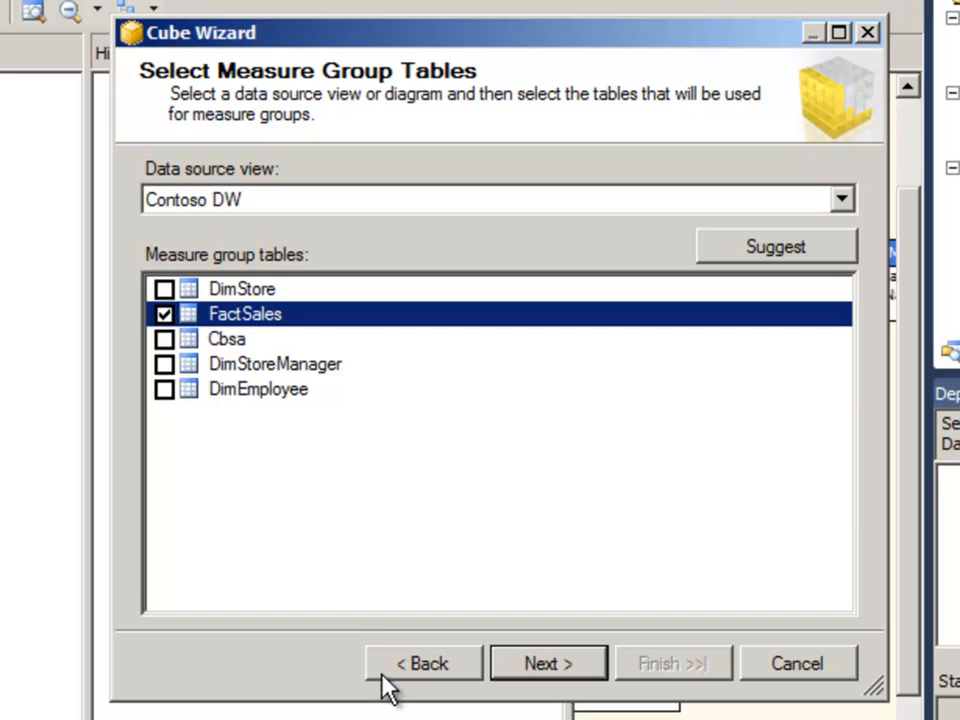
pyautogui.click(538, 668)
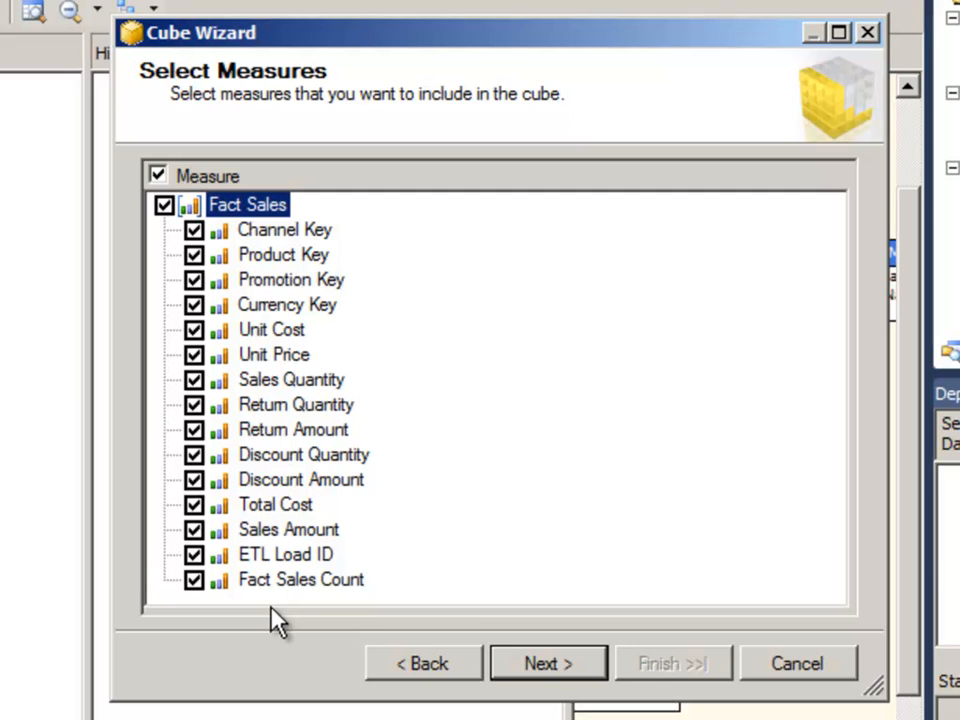
# Limit the cube's Fact Sales measures to Sales Quantity, Total Cost and Sales Amount.
pyautogui.click(157, 175)
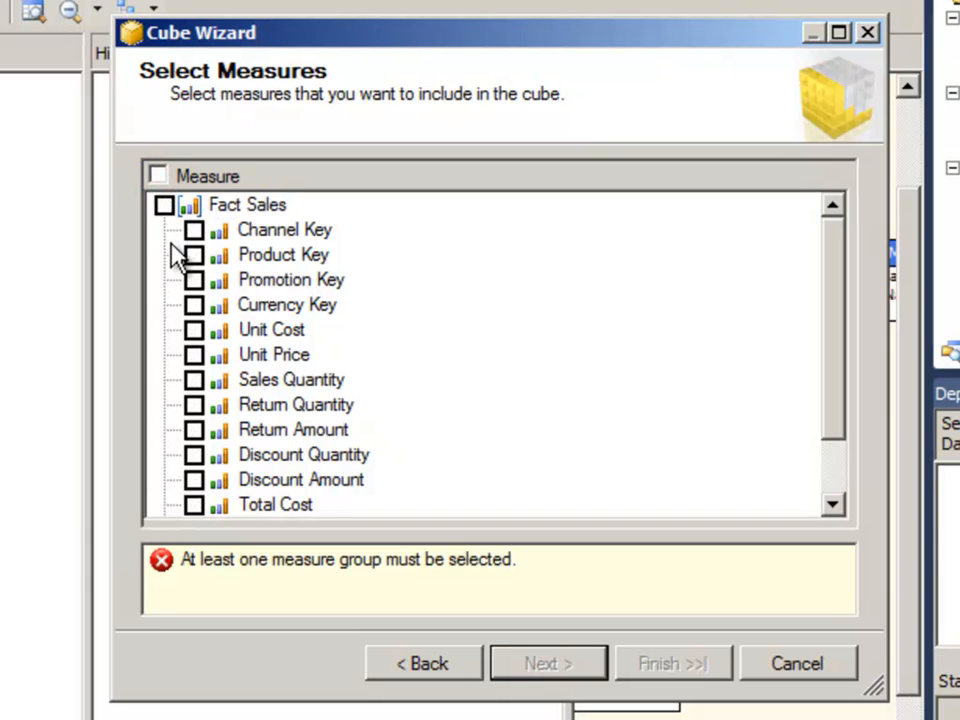
pyautogui.moveTo(834, 292); pyautogui.dragTo(825, 381)
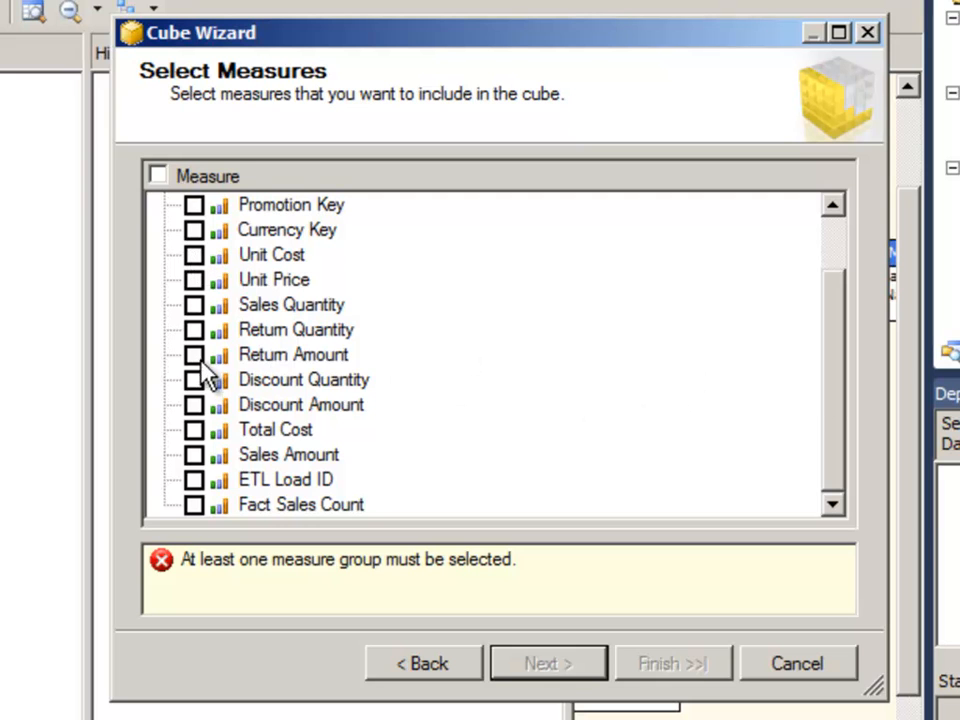
pyautogui.click(193, 305)
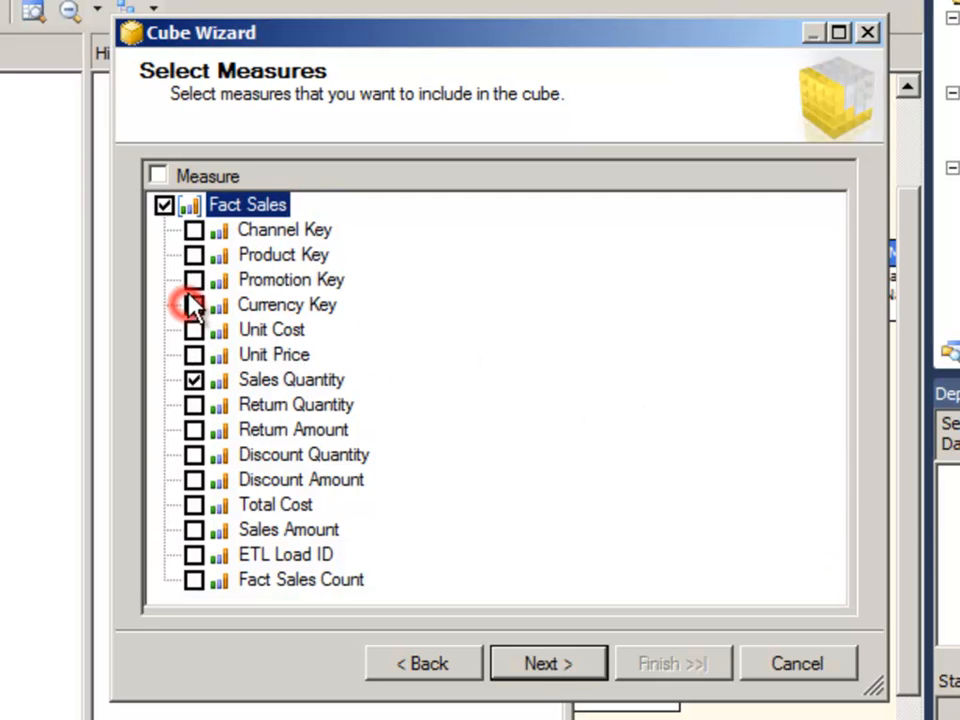
pyautogui.click(193, 505)
pyautogui.click(194, 529)
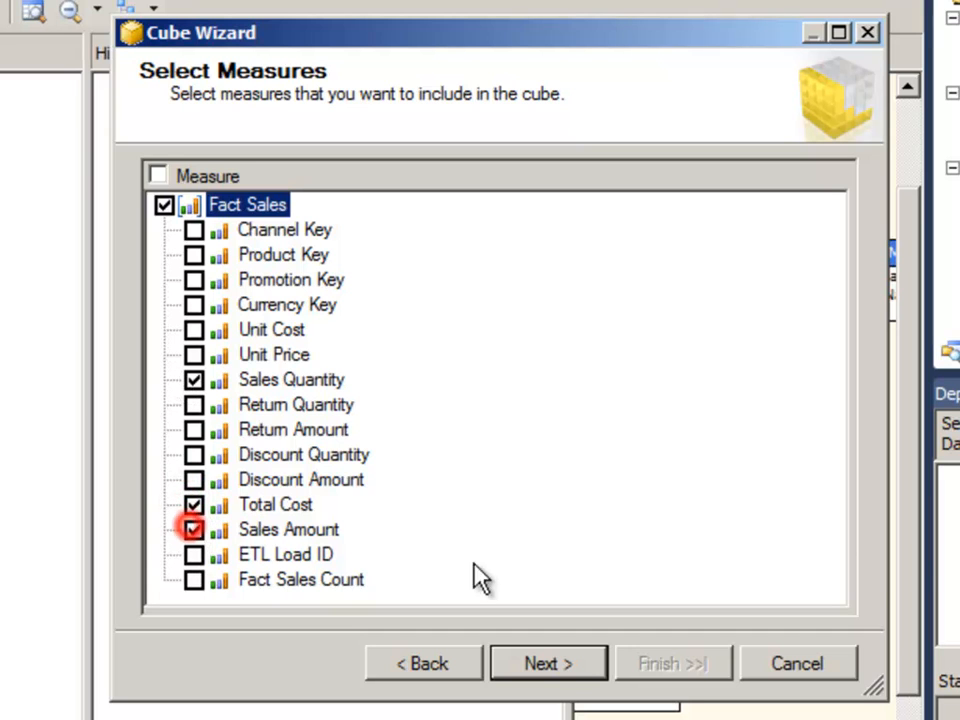
pyautogui.click(556, 664)
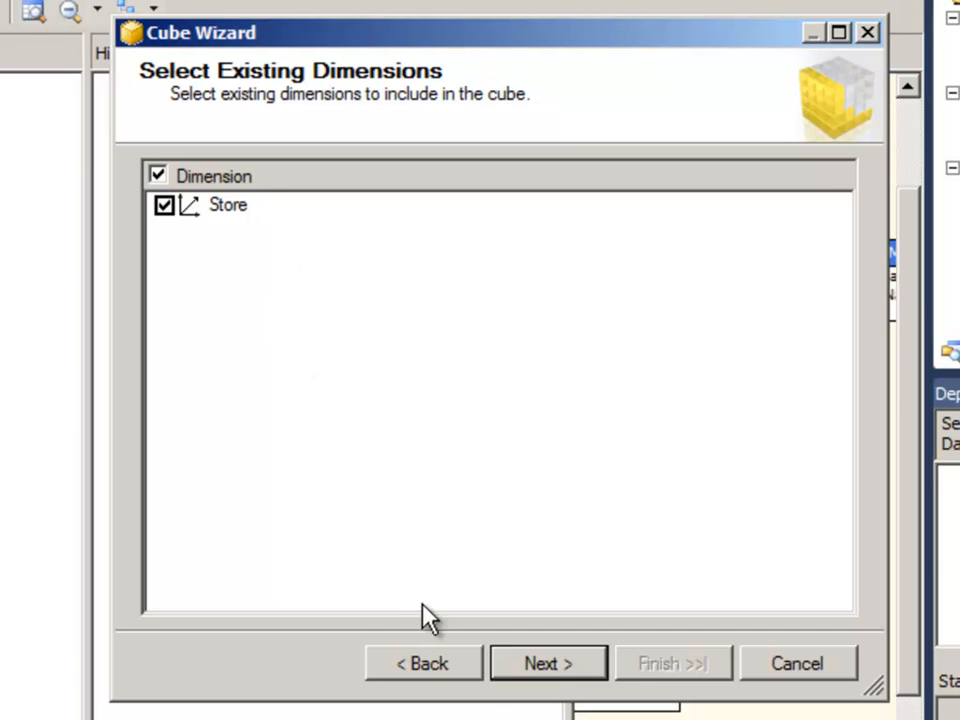
# Include the existing Store dimension, name the cube Store Sales, and finish creating it.
pyautogui.click(518, 666)
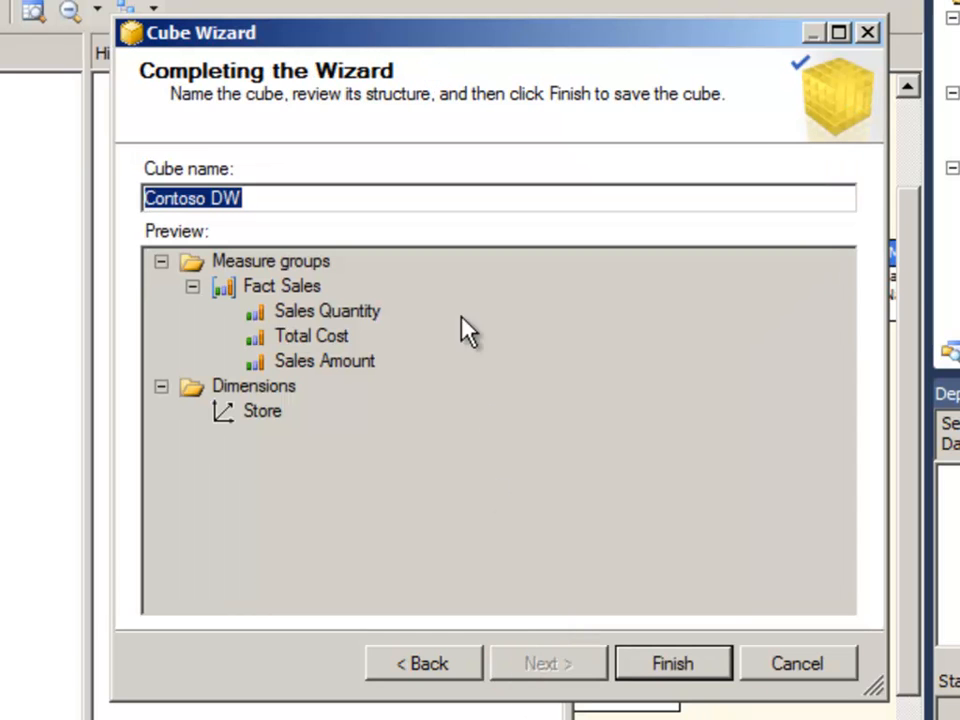
pyautogui.write('Store Sales')
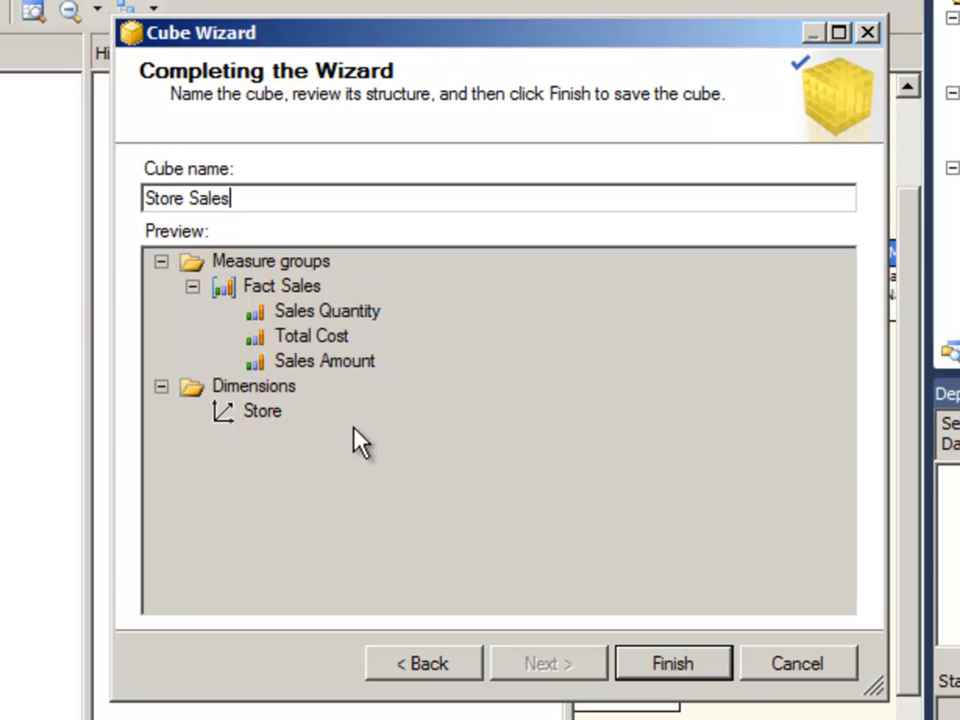
pyautogui.click(679, 664)
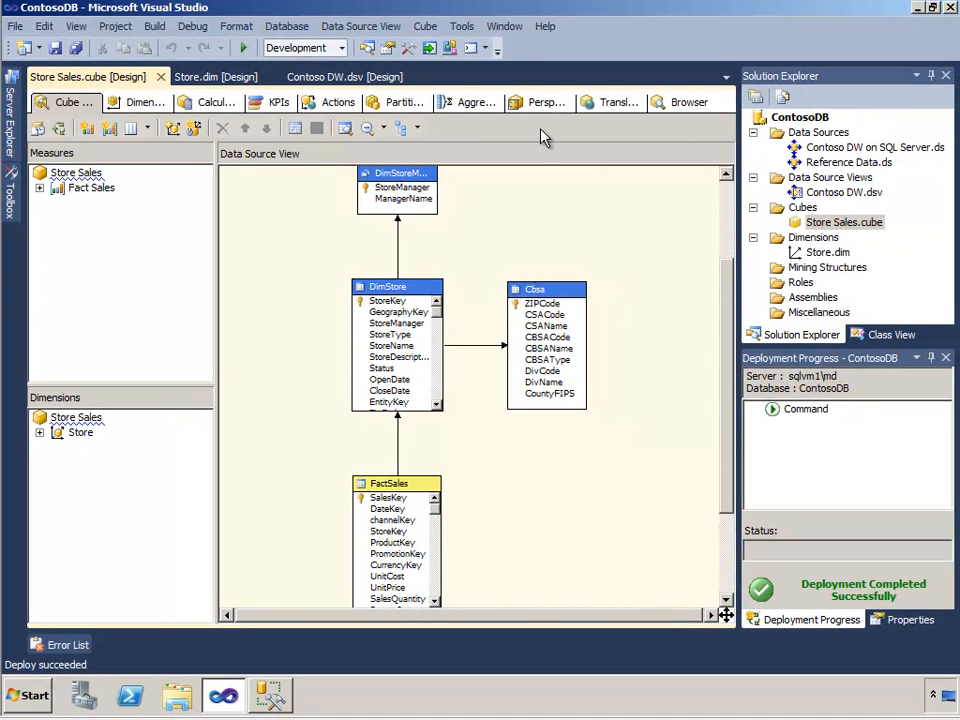
# Examine the Store Sales cube's Fact Sales measures and how the Store dimension relates to the measure group.
pyautogui.click(39, 189)
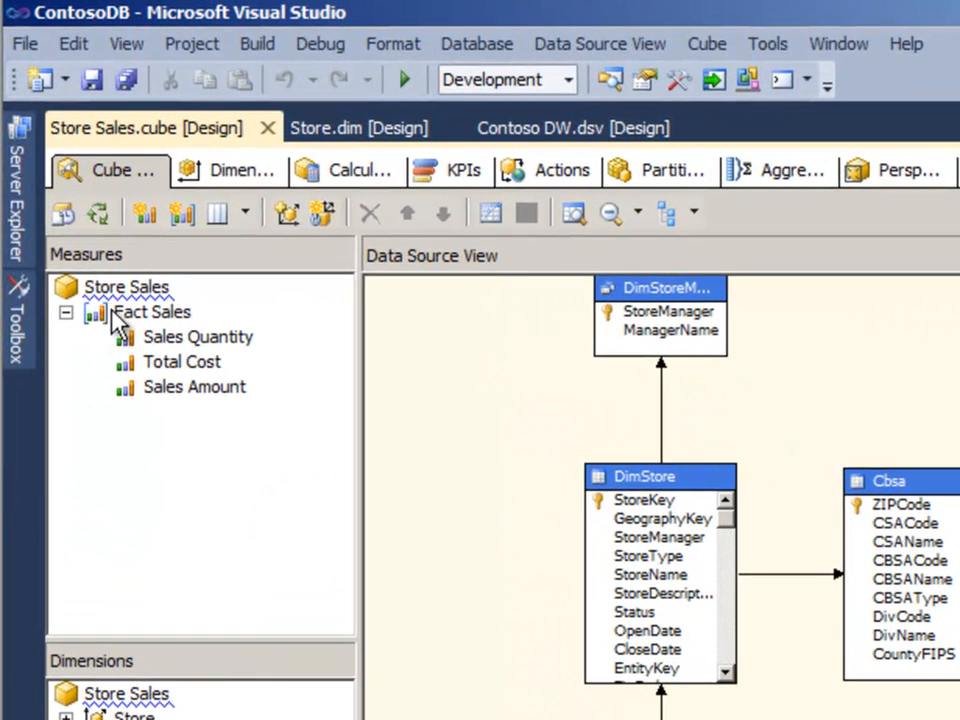
pyautogui.click(148, 314)
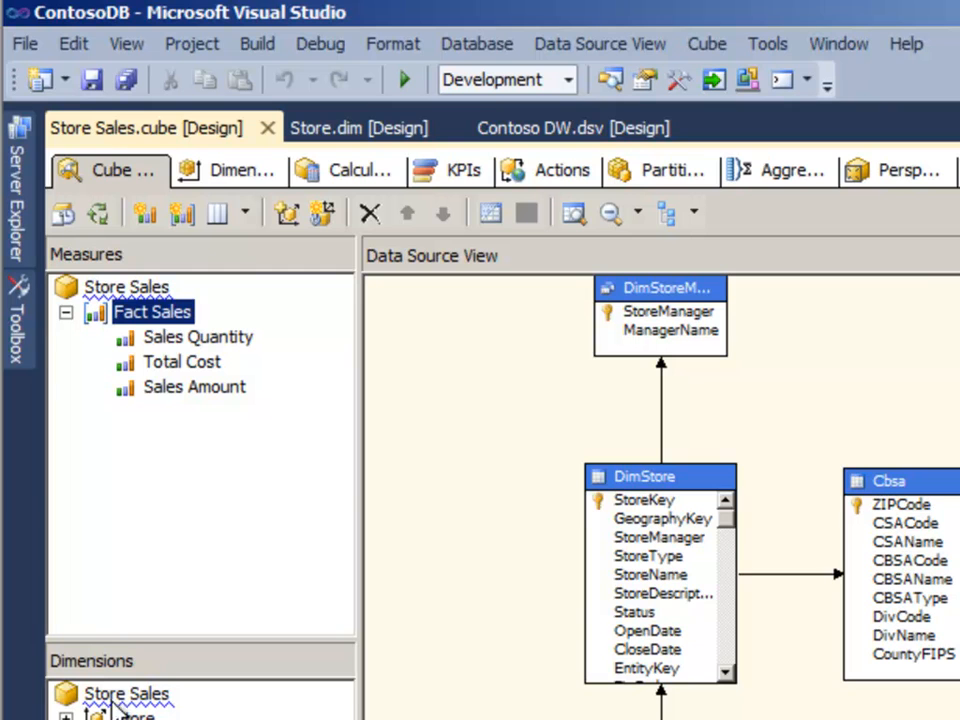
pyautogui.click(229, 180)
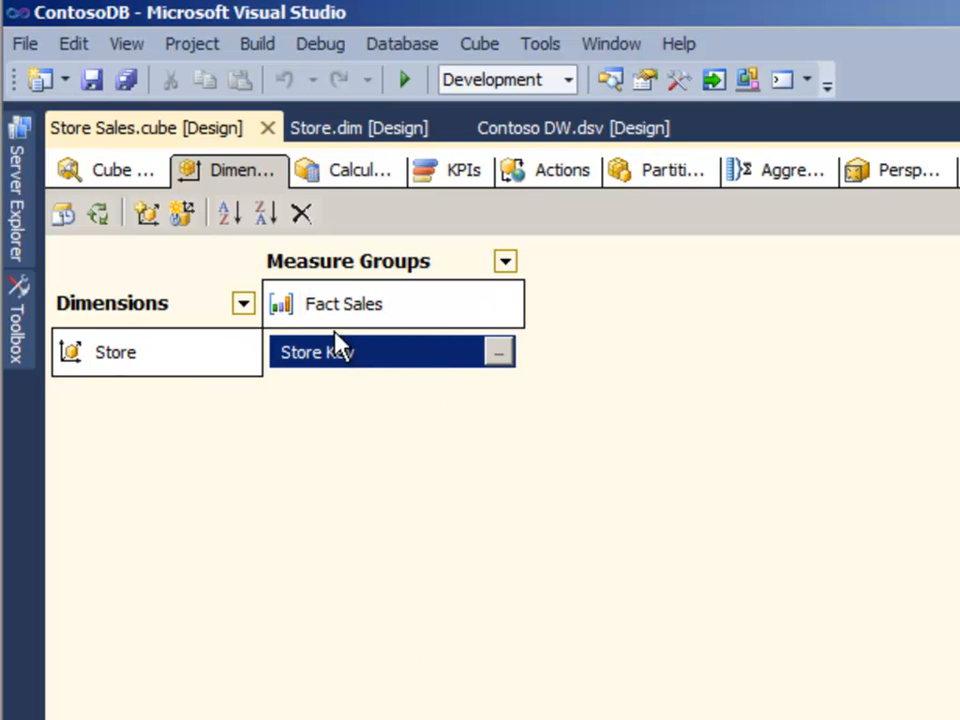
pyautogui.moveTo(331, 364)
pyautogui.click(112, 174)
# Deploy the ContosoDB project with the new Store Sales cube.
pyautogui.click(952, 348)
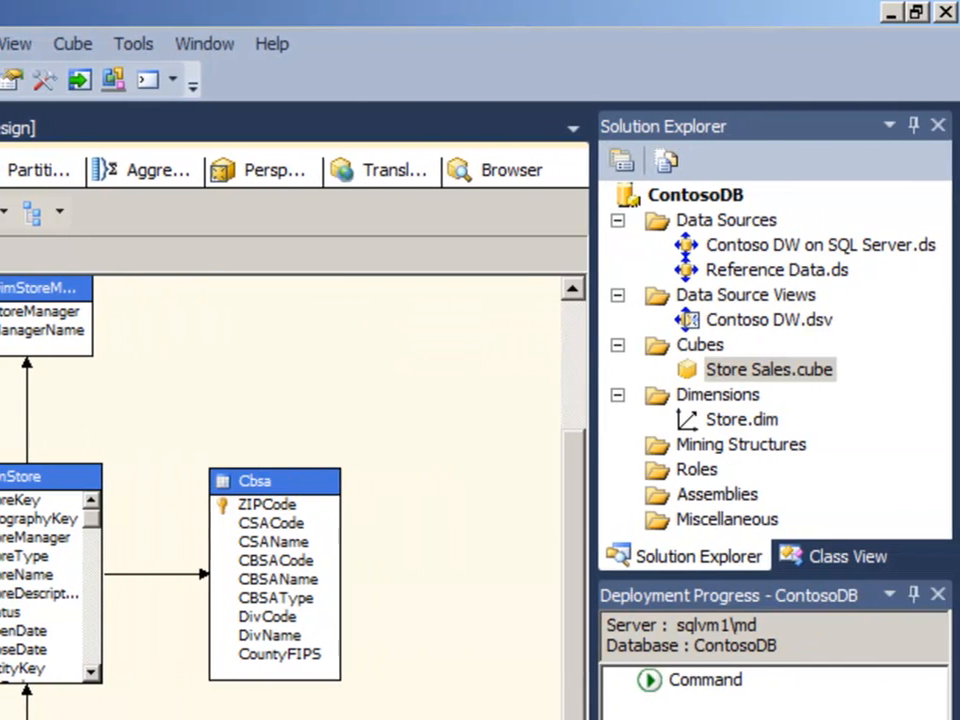
pyautogui.rightClick(718, 198)
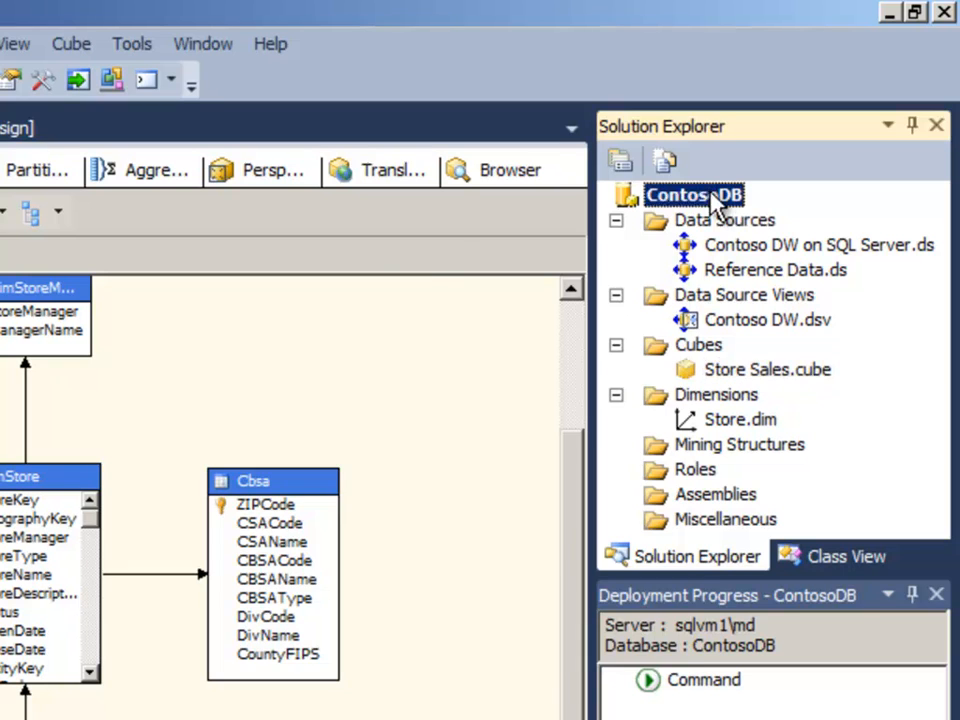
pyautogui.click(410, 435)
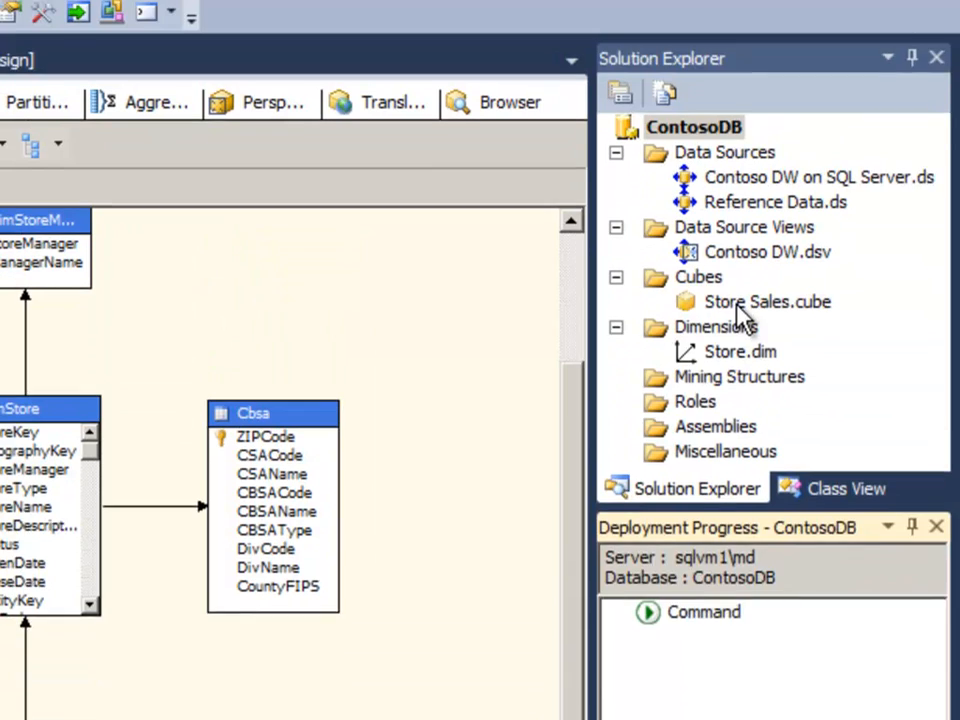
# Process the Store Sales cube with the Process Full option, reviewing the available process options first.
pyautogui.rightClick(740, 370)
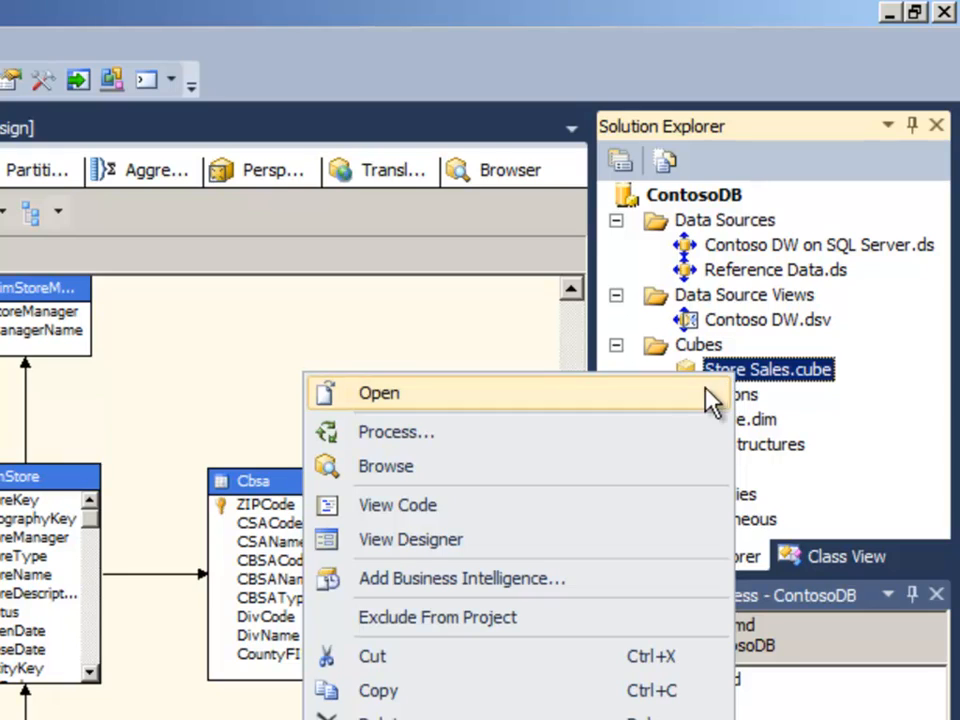
pyautogui.click(432, 432)
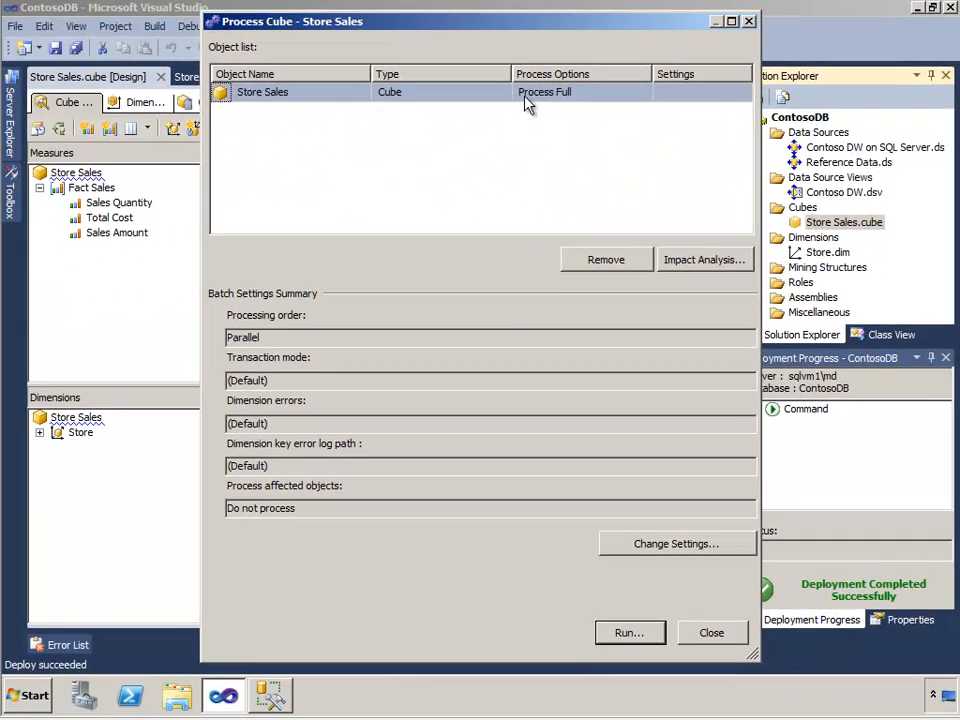
pyautogui.click(527, 93)
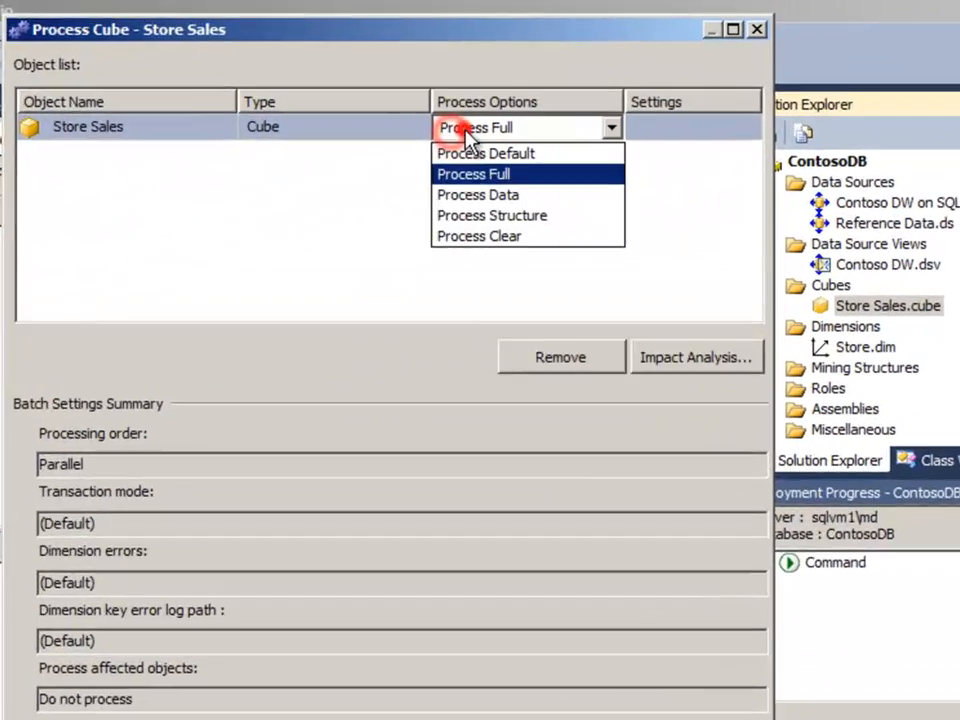
pyautogui.click(537, 93)
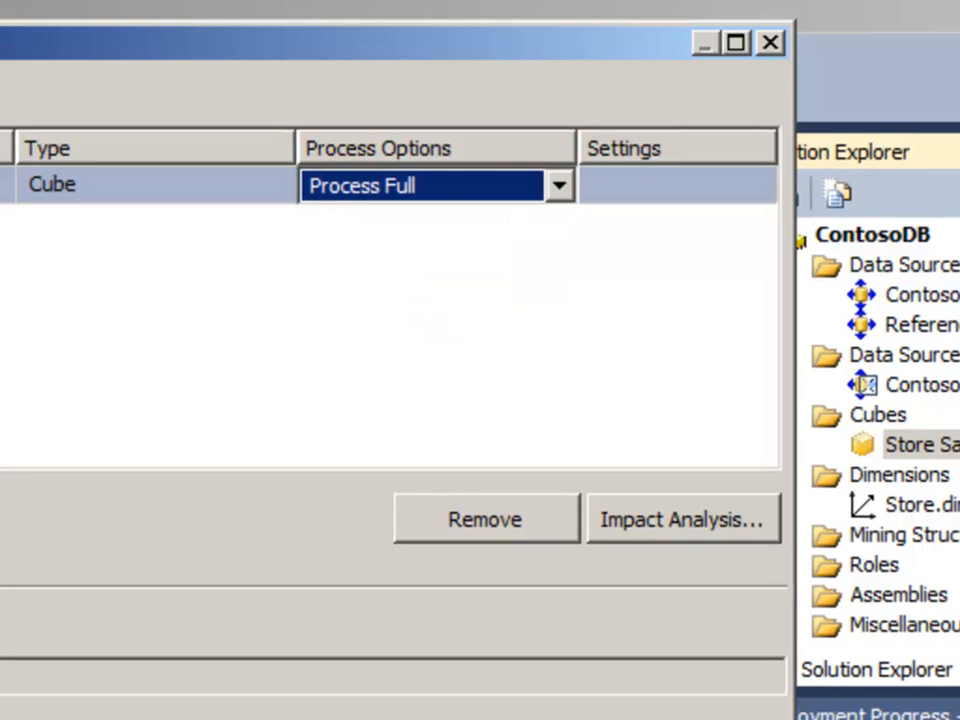
pyautogui.press('Escape')
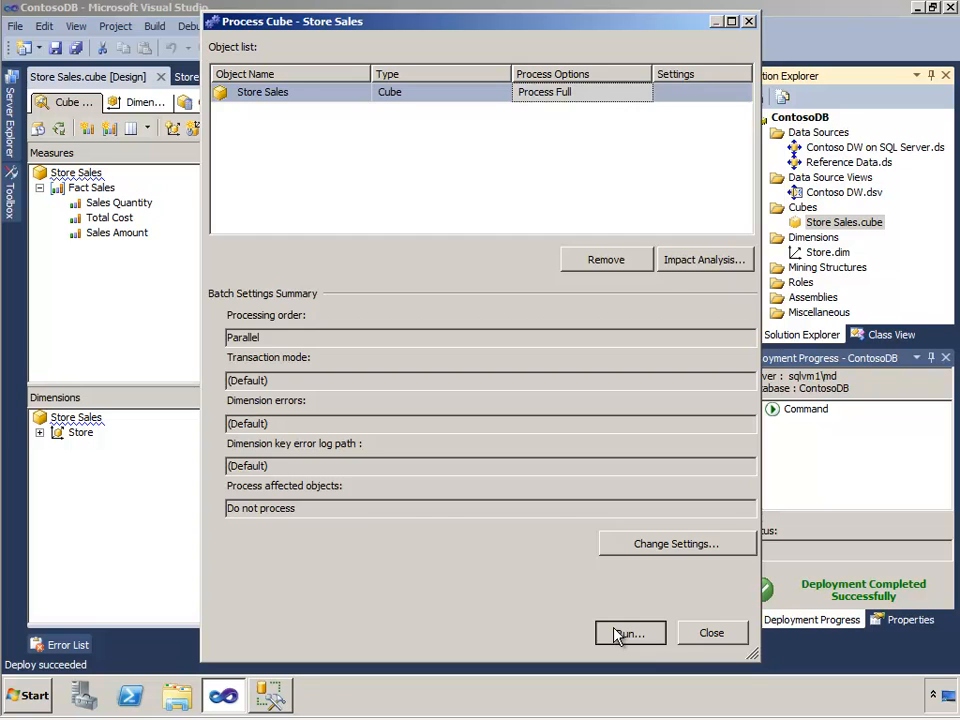
pyautogui.click(626, 633)
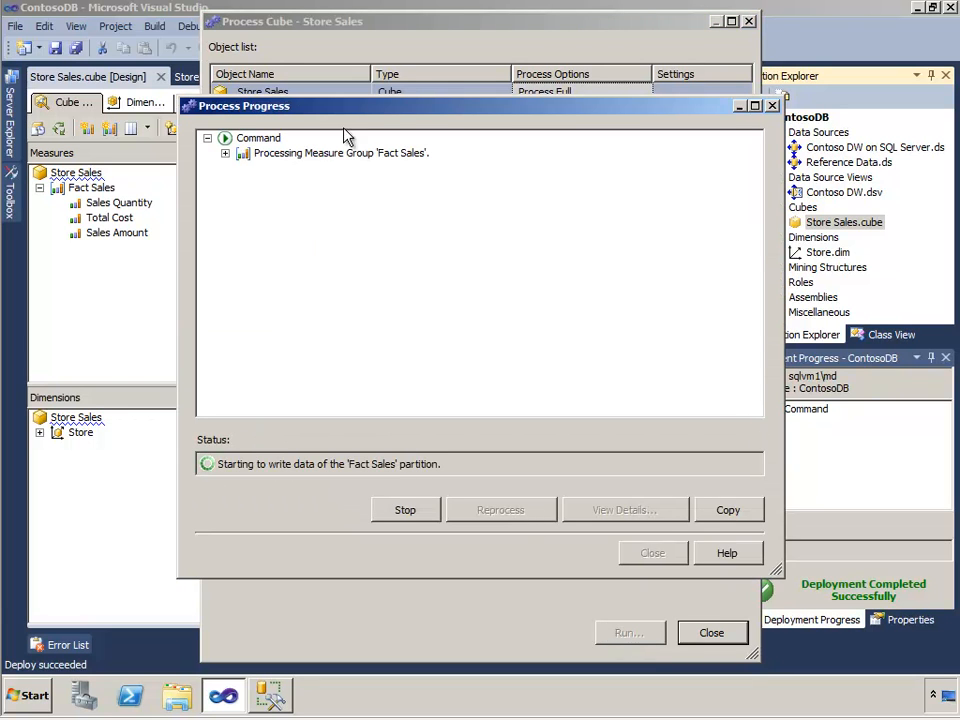
# Review the processing details of the Fact Sales measure group and its partition, then close the cube processing windows.
pyautogui.click(225, 153)
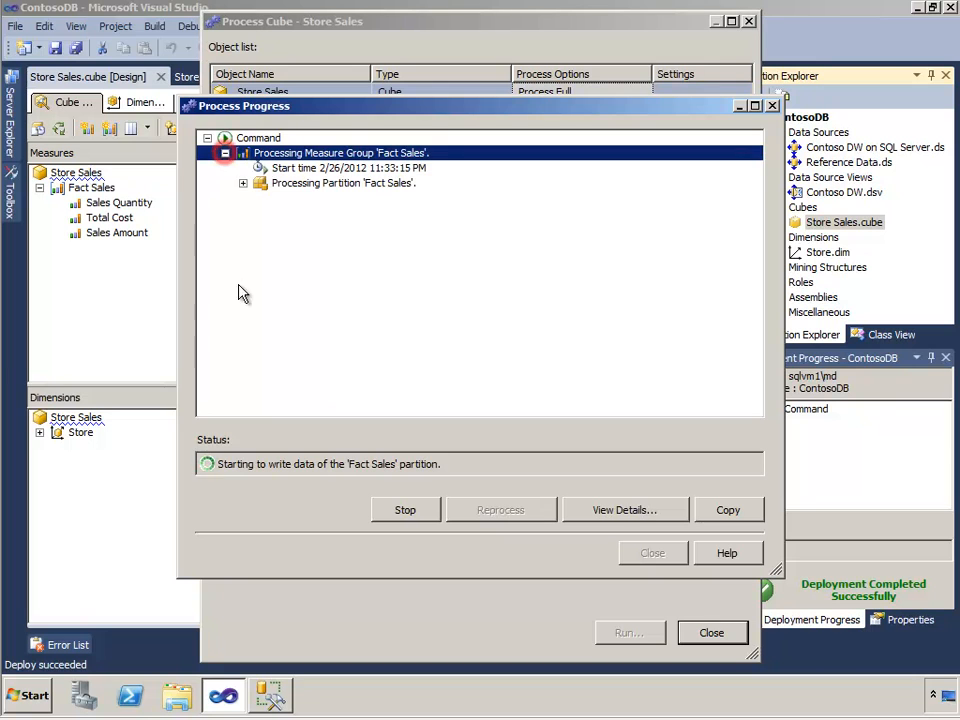
pyautogui.click(243, 183)
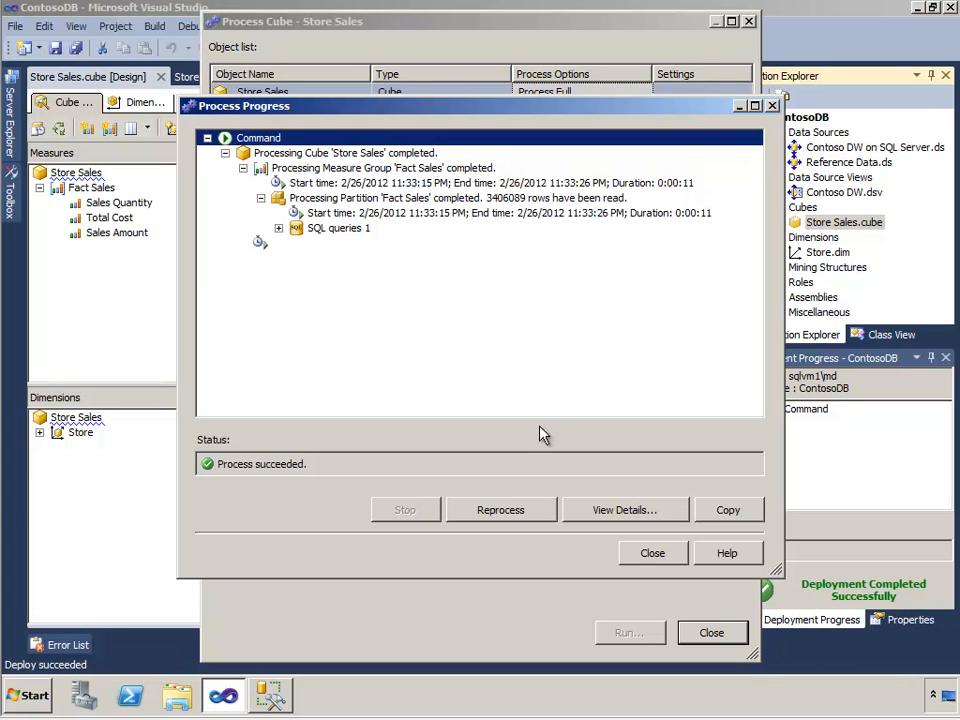
pyautogui.click(655, 553)
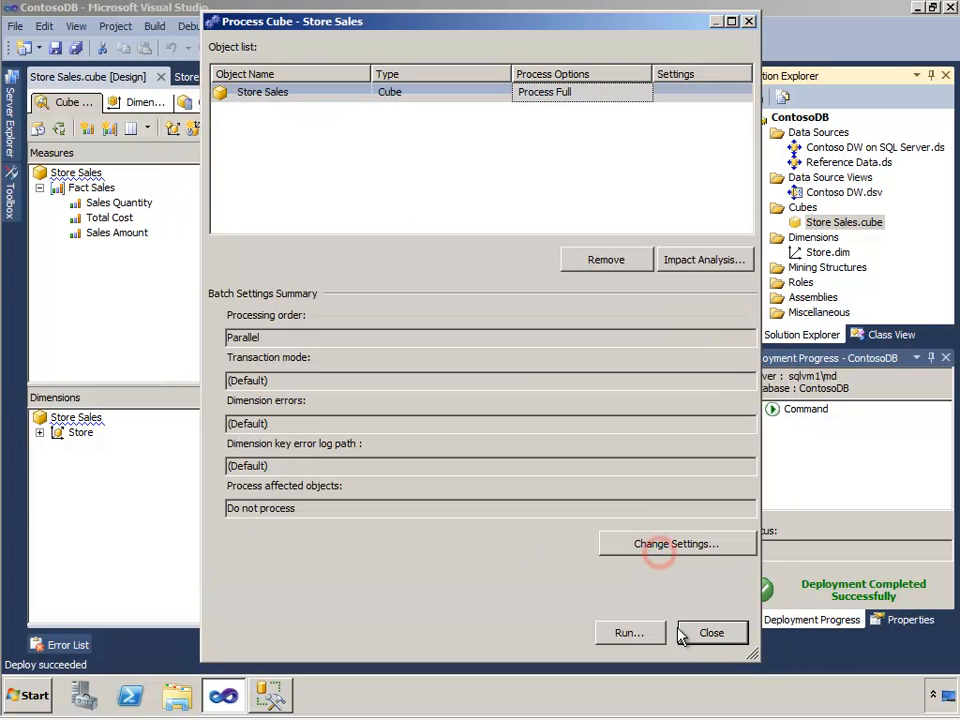
pyautogui.click(708, 631)
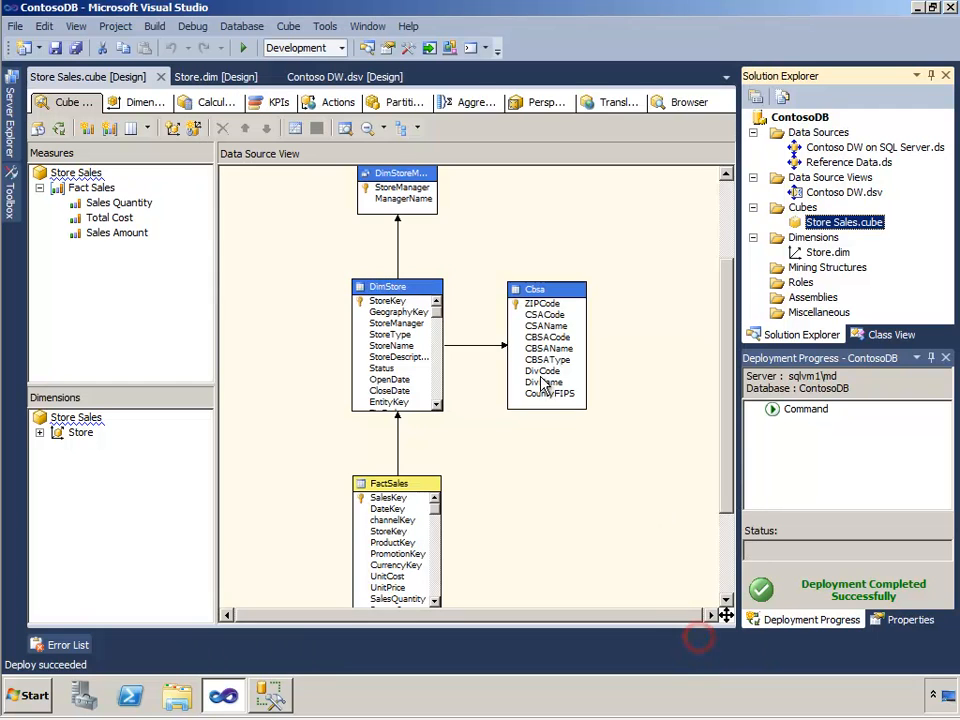
# Browse the Store Sales cube and add the Sales Amount, Sales Quantity and Total Cost measures to the query.
pyautogui.click(688, 103)
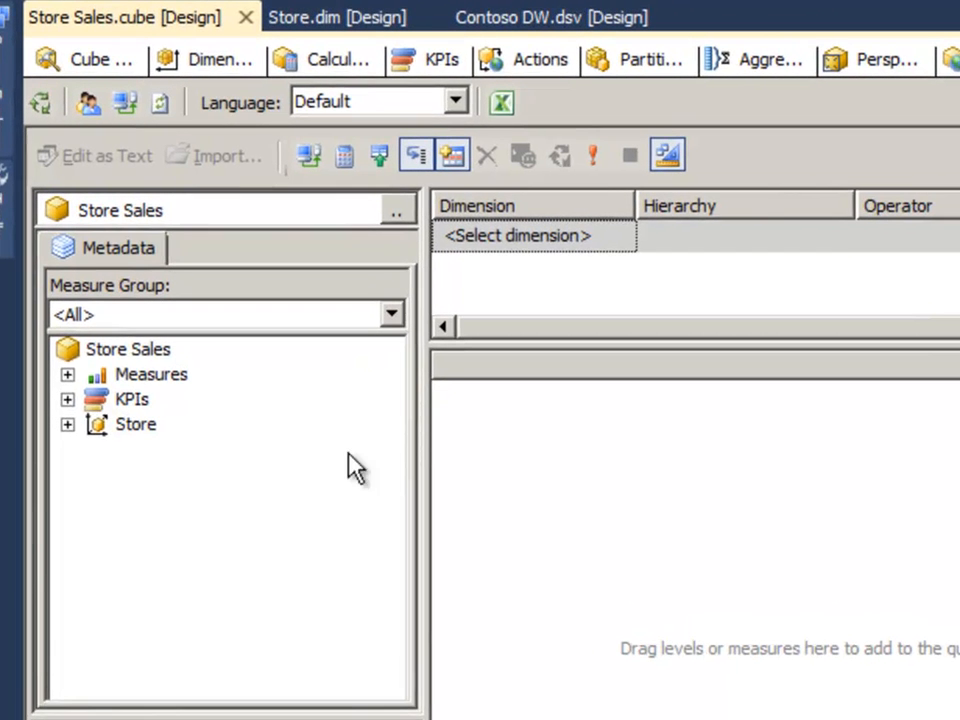
pyautogui.click(61, 338)
pyautogui.click(97, 399)
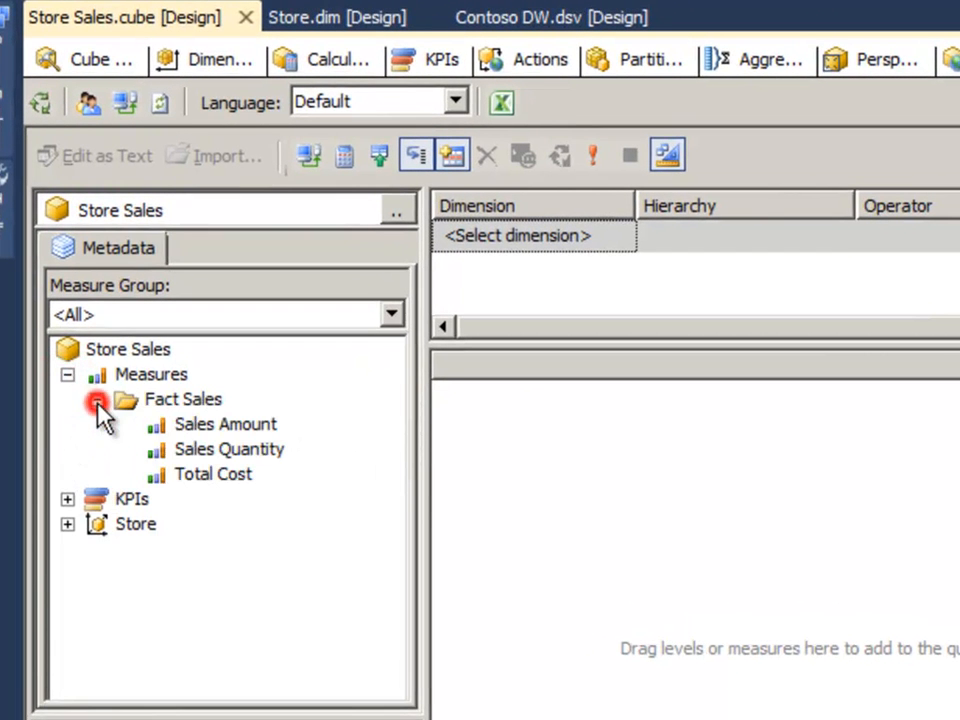
pyautogui.moveTo(189, 426); pyautogui.dragTo(462, 565)
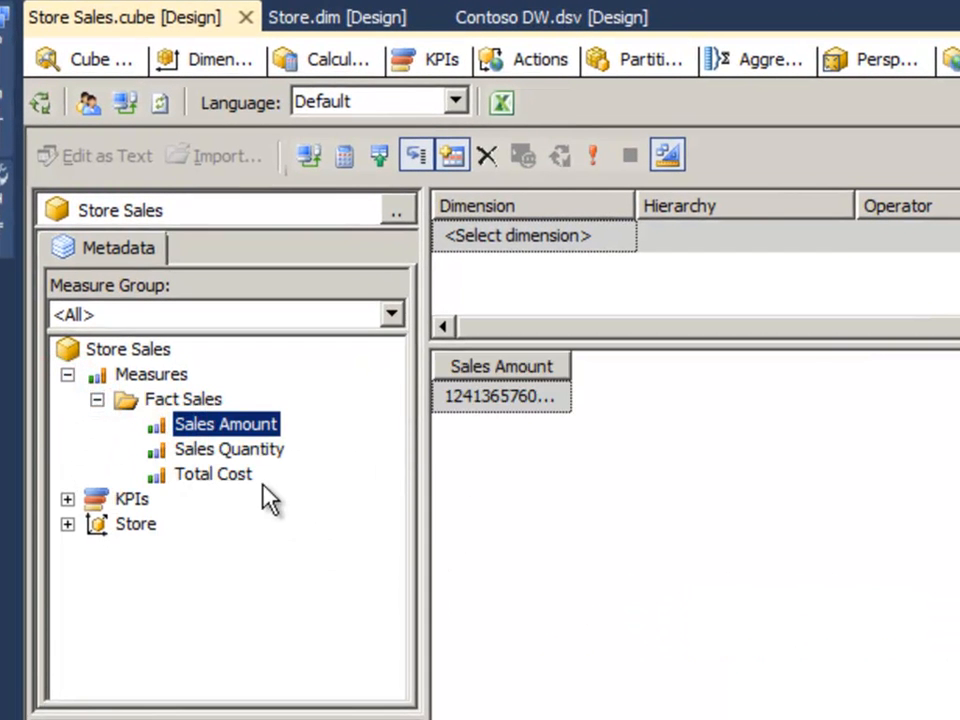
pyautogui.moveTo(229, 449); pyautogui.dragTo(660, 460)
pyautogui.moveTo(225, 474); pyautogui.dragTo(675, 411)
# Widen the three measure columns in the query results so their full values fit.
pyautogui.moveTo(570, 362); pyautogui.dragTo(615, 375)
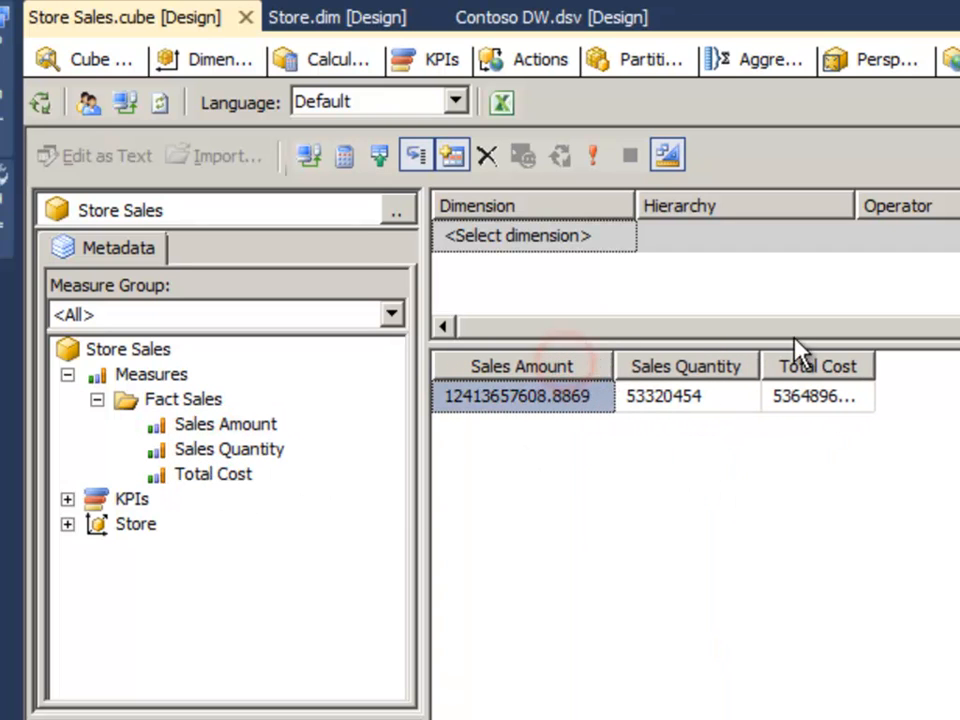
pyautogui.moveTo(762, 374); pyautogui.dragTo(821, 384)
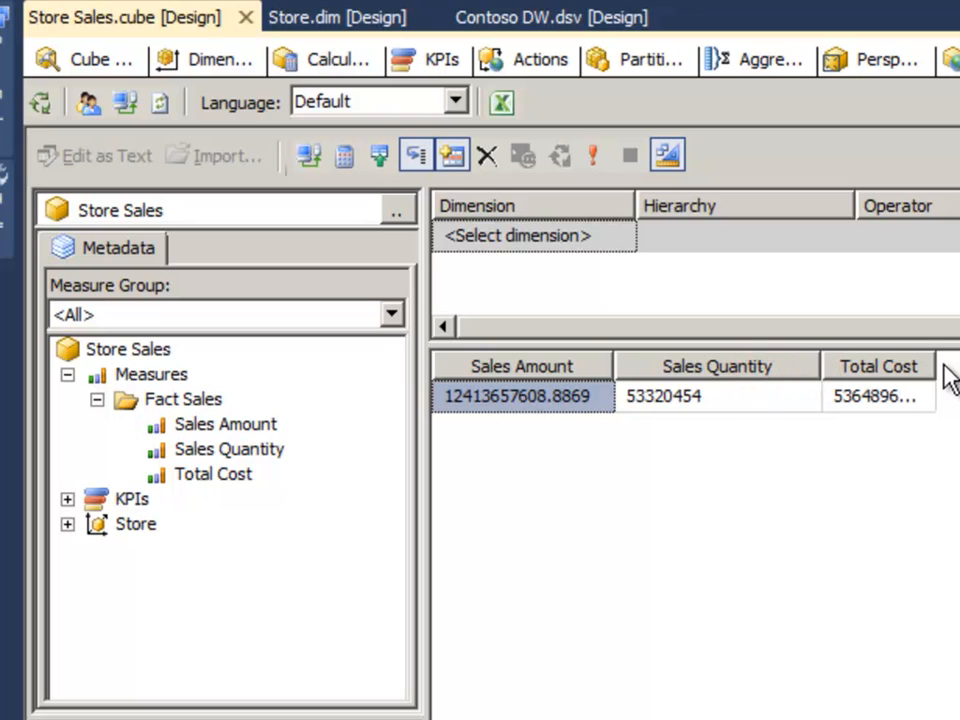
pyautogui.doubleClick(938, 364)
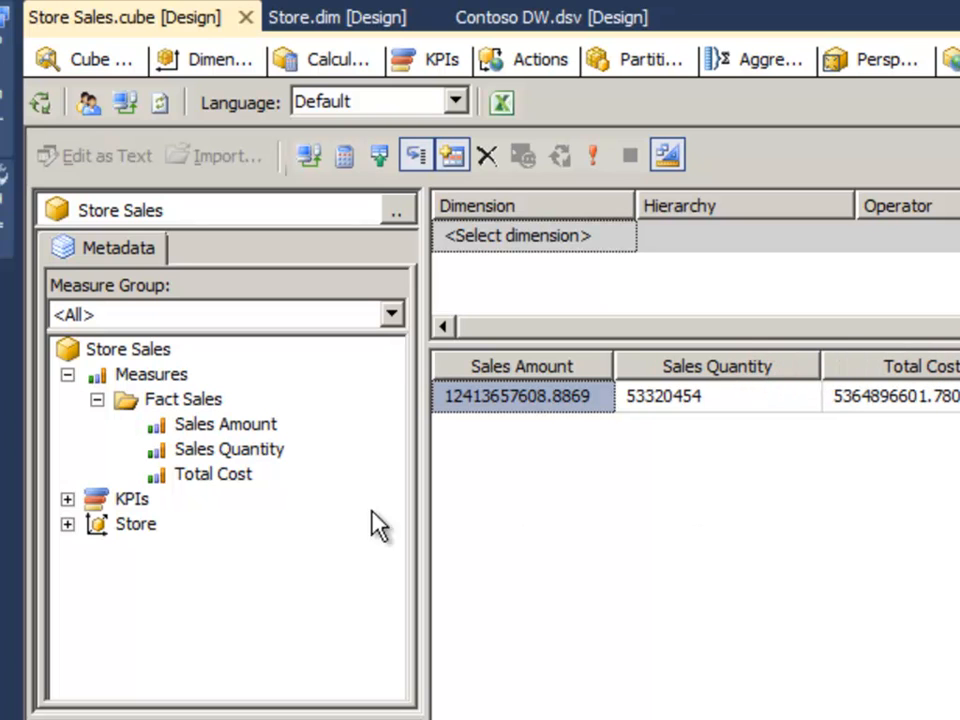
# Break the measures down by the Store dimension's Store Name attribute, and widen the Store Name and Sales Amount columns.
pyautogui.click(67, 524)
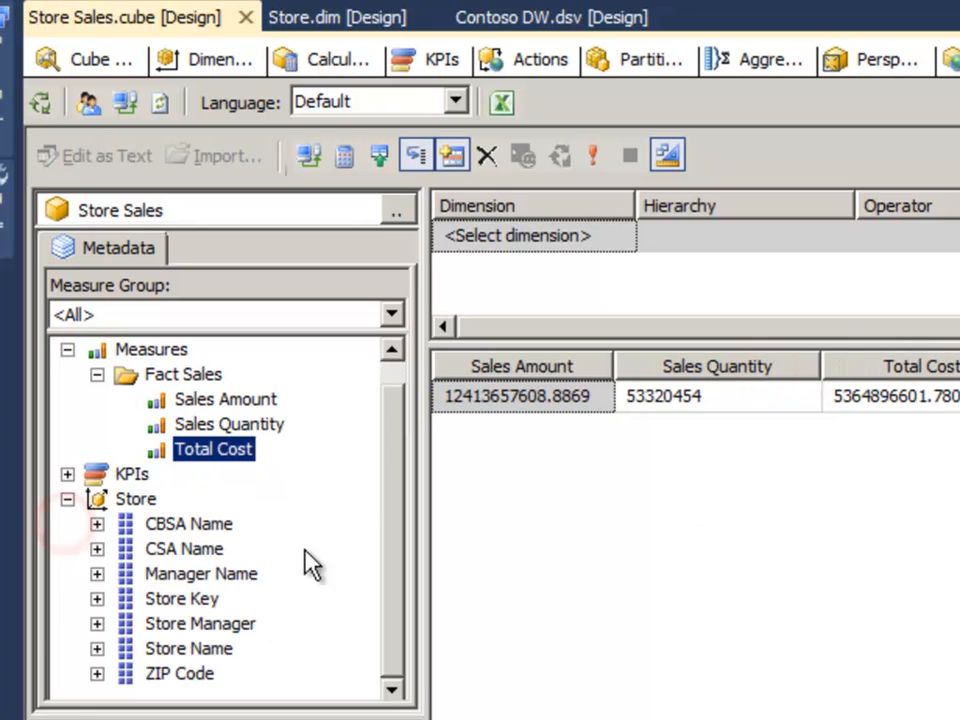
pyautogui.click(387, 479)
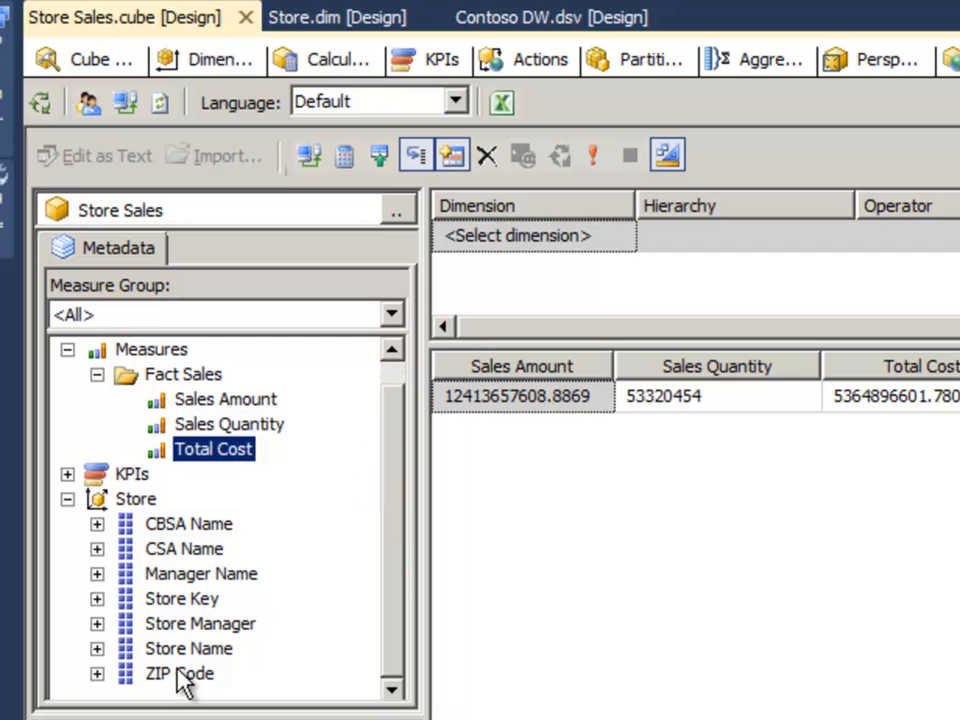
pyautogui.moveTo(167, 648); pyautogui.dragTo(448, 465)
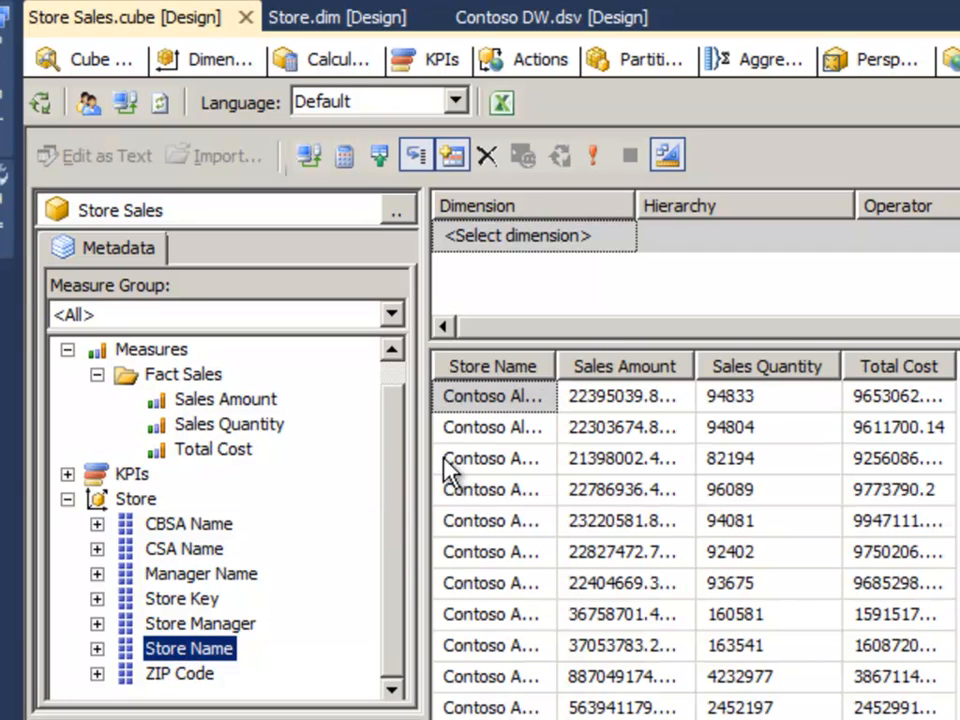
pyautogui.moveTo(557, 366); pyautogui.dragTo(746, 369)
pyautogui.moveTo(880, 366); pyautogui.dragTo(948, 366)
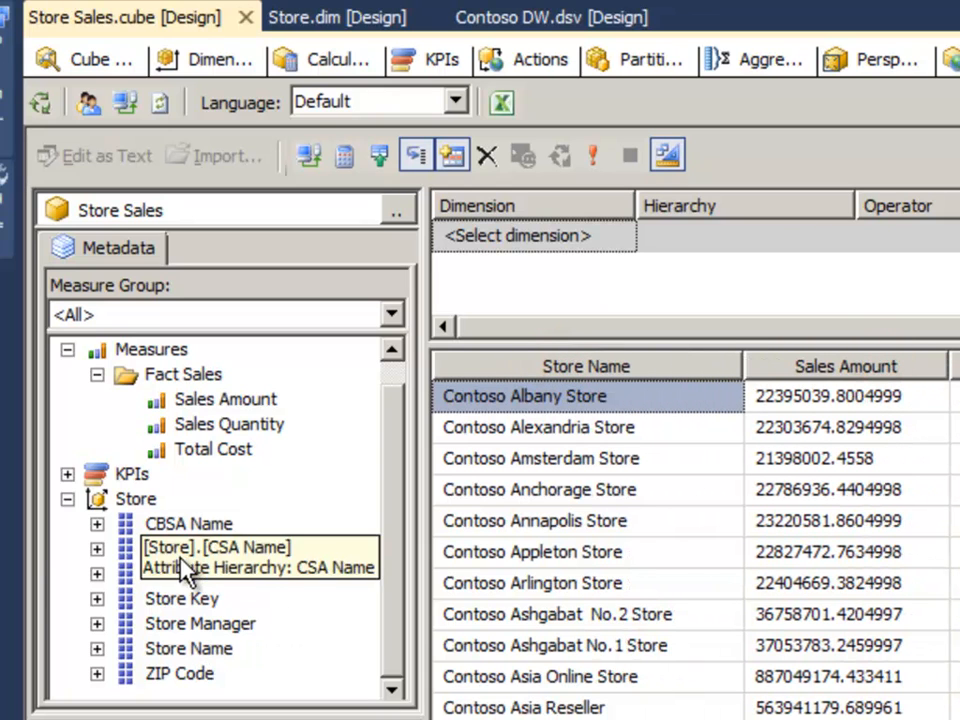
# Add the Store dimension's CSA Name attribute ahead of Store Name in the query, and widen both attribute columns.
pyautogui.moveTo(170, 548); pyautogui.dragTo(445, 472)
pyautogui.moveTo(548, 356); pyautogui.dragTo(788, 366)
pyautogui.moveTo(911, 366); pyautogui.dragTo(956, 370)
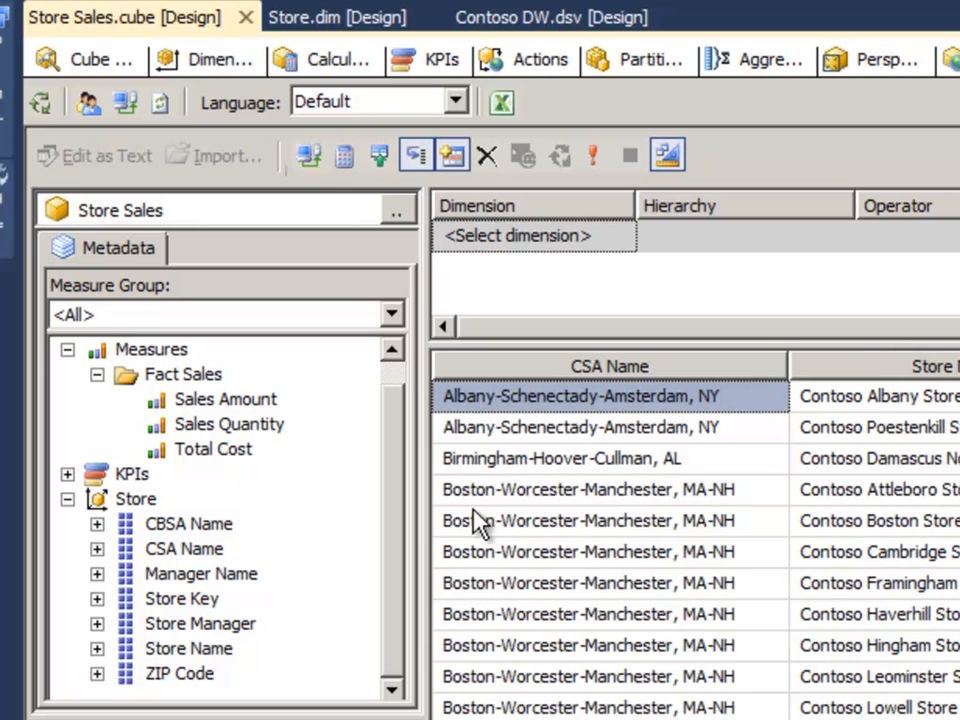
# Examine which stores are listed under the Boston-Worcester-Manchester, MA-NH area in the query results.
pyautogui.click(598, 493)
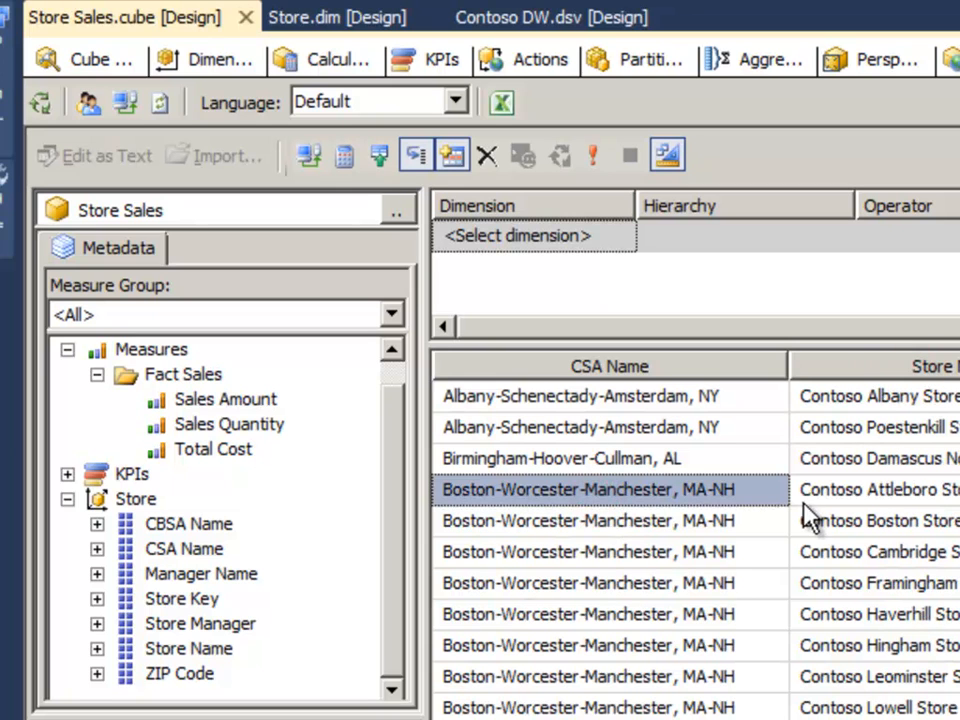
pyautogui.click(915, 489)
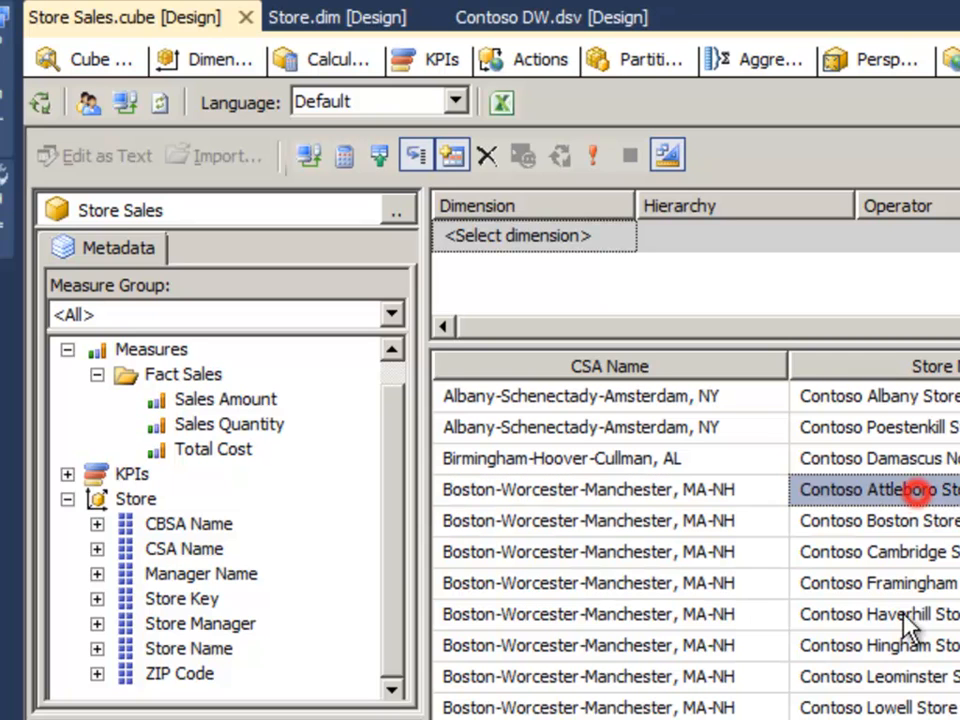
pyautogui.click(481, 604)
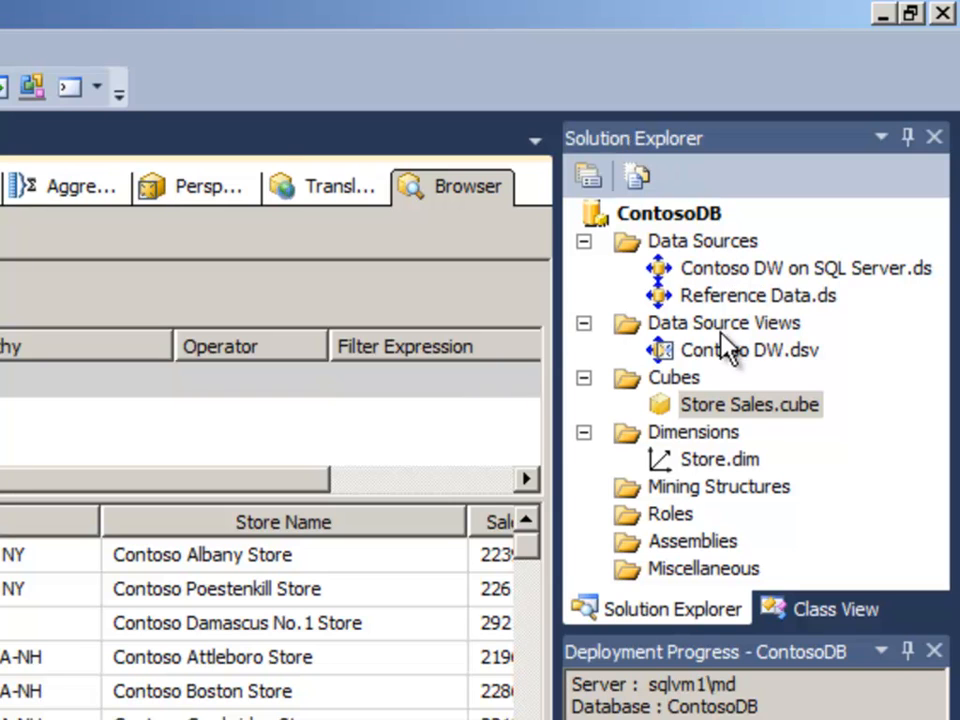
# Locate the Contoso DW data source view, the Store dimension and the Store Sales cube in the ContosoDB project.
pyautogui.click(729, 351)
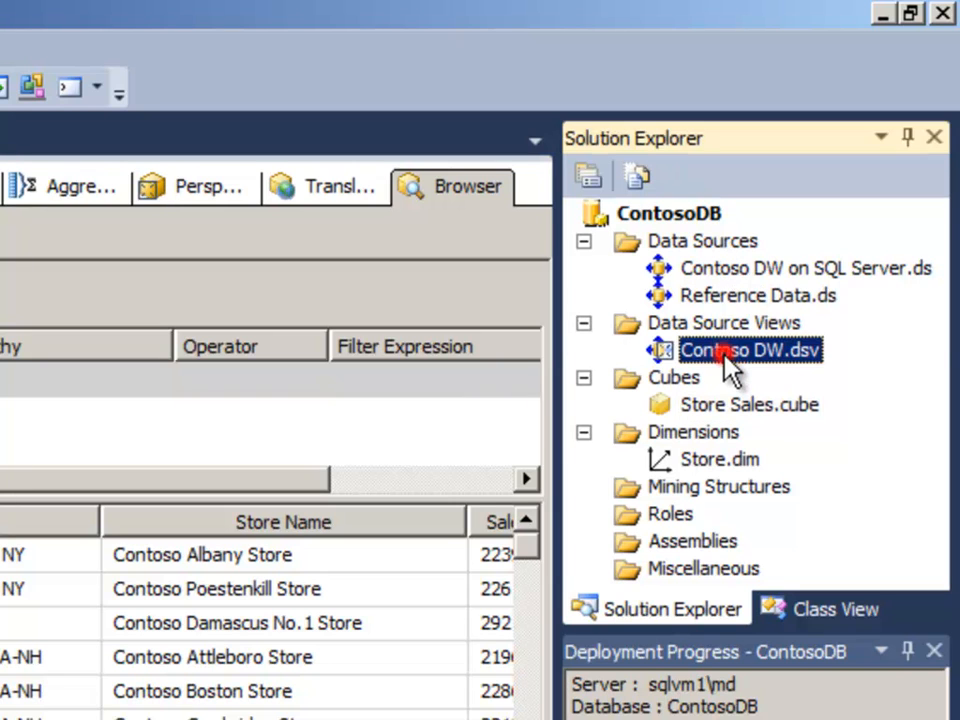
pyautogui.click(705, 462)
pyautogui.click(702, 407)
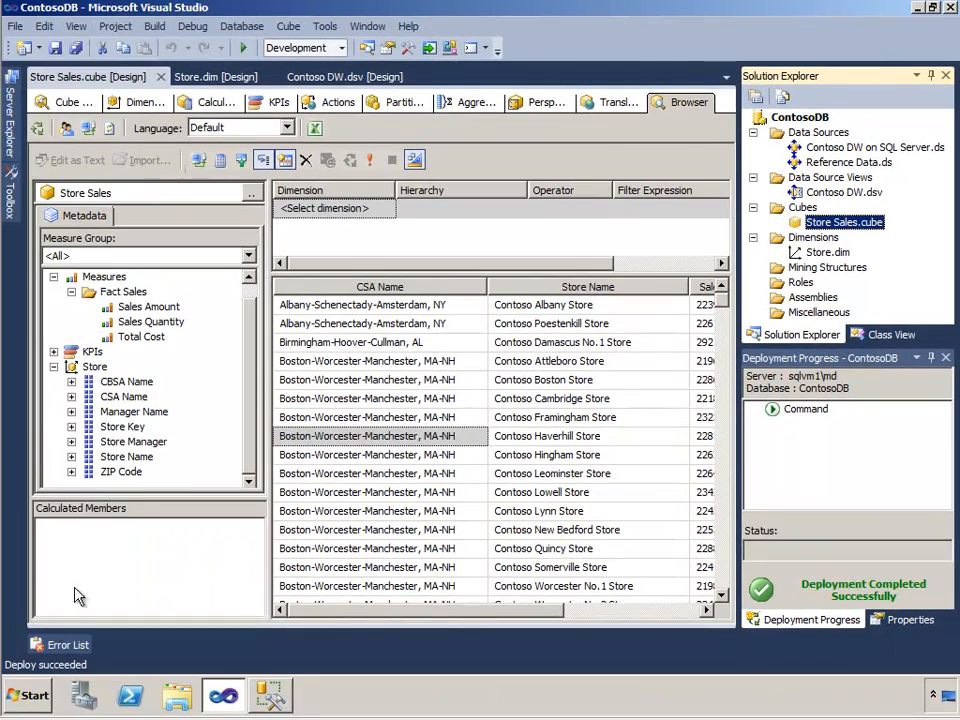
# Switch to SQL Server Management Studio and refresh the ContosoDB database on the Analysis Services server.
pyautogui.click(268, 697)
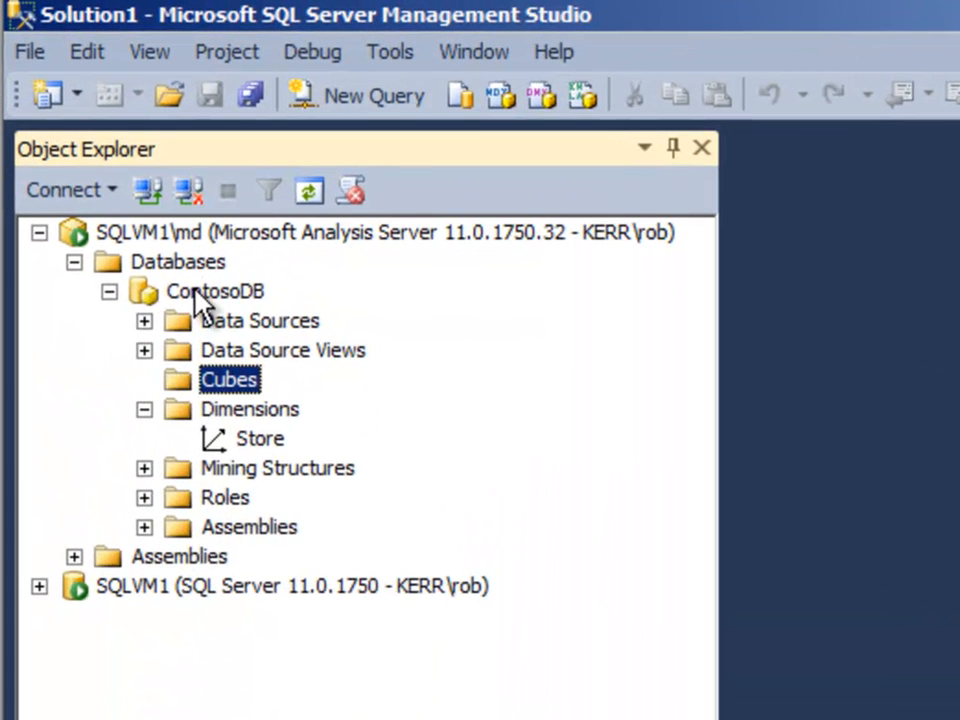
pyautogui.rightClick(180, 251)
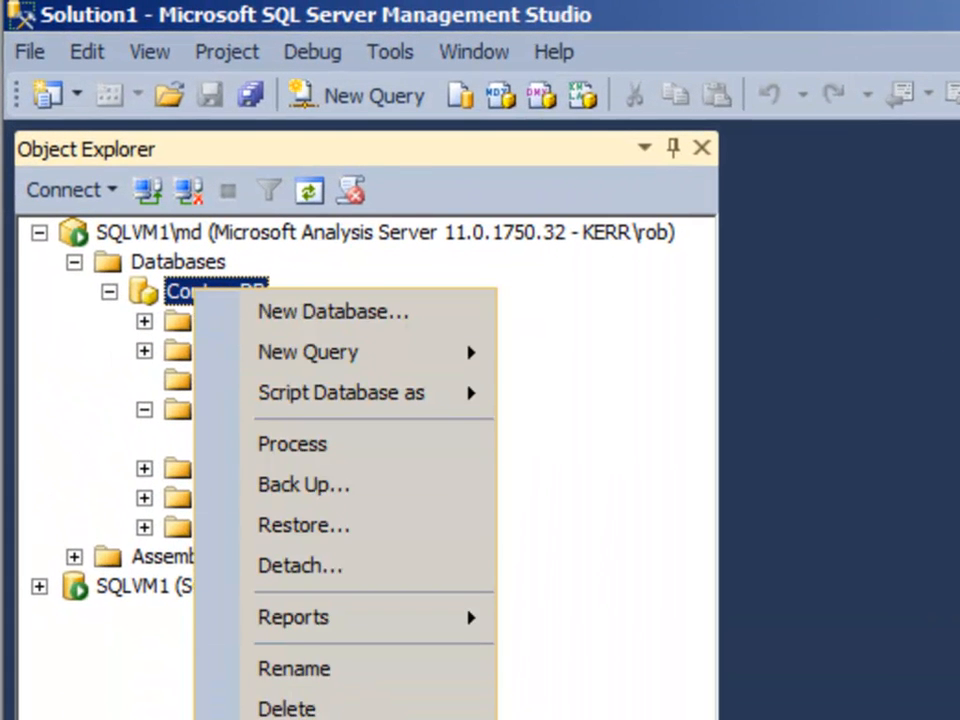
pyautogui.click(290, 719)
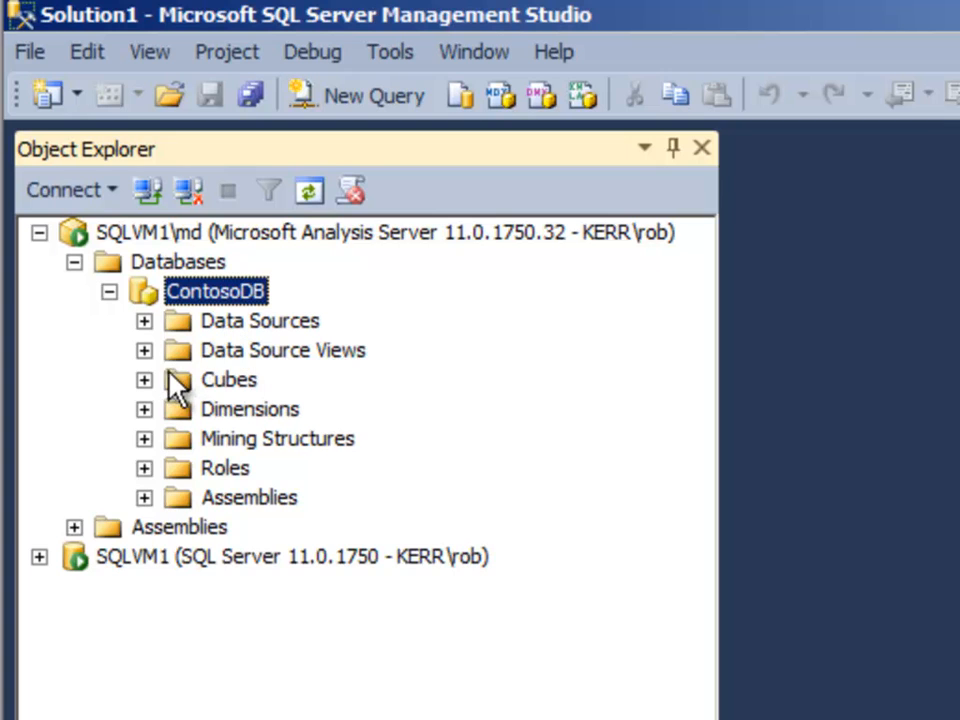
# Examine the deployed Store dimension and the Store Sales cube down to the Fact Sales measure group's partition.
pyautogui.click(144, 379)
pyautogui.click(144, 438)
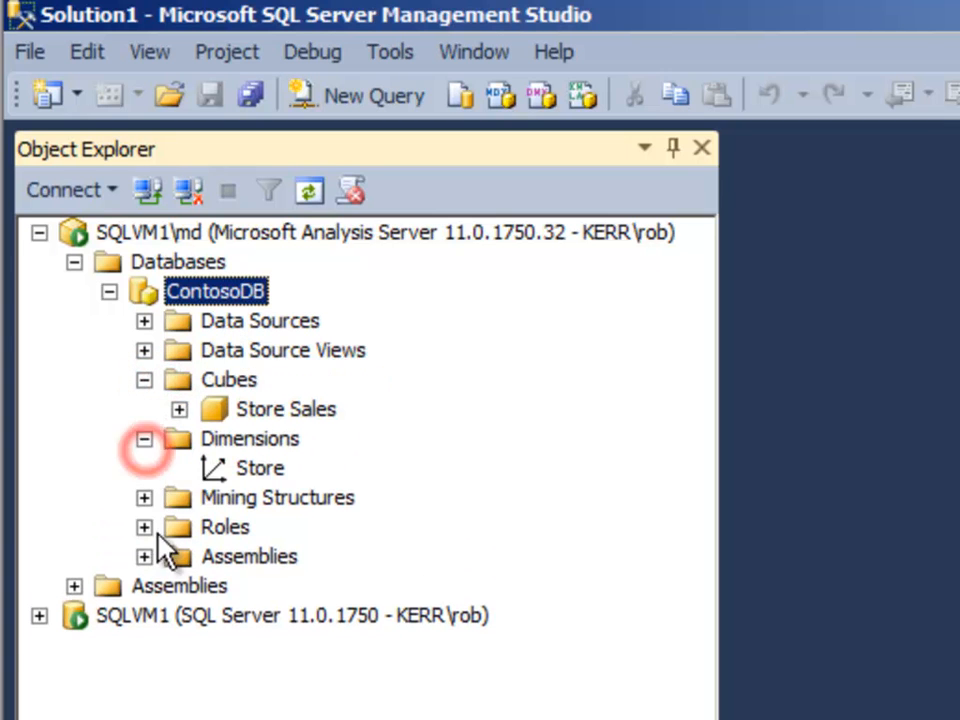
pyautogui.click(226, 472)
pyautogui.click(179, 409)
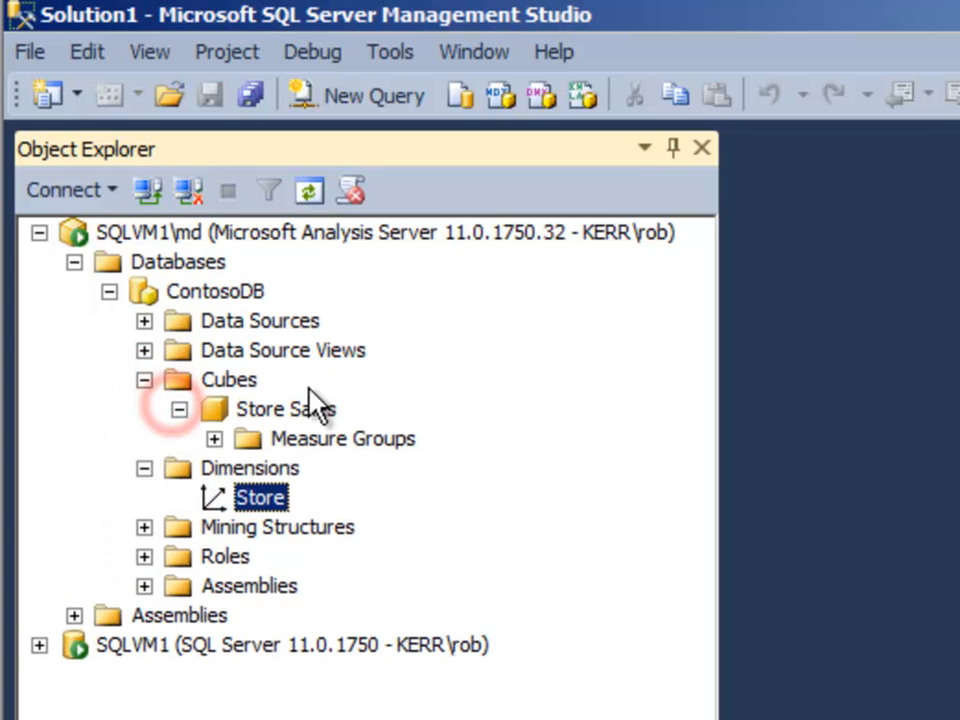
pyautogui.click(214, 438)
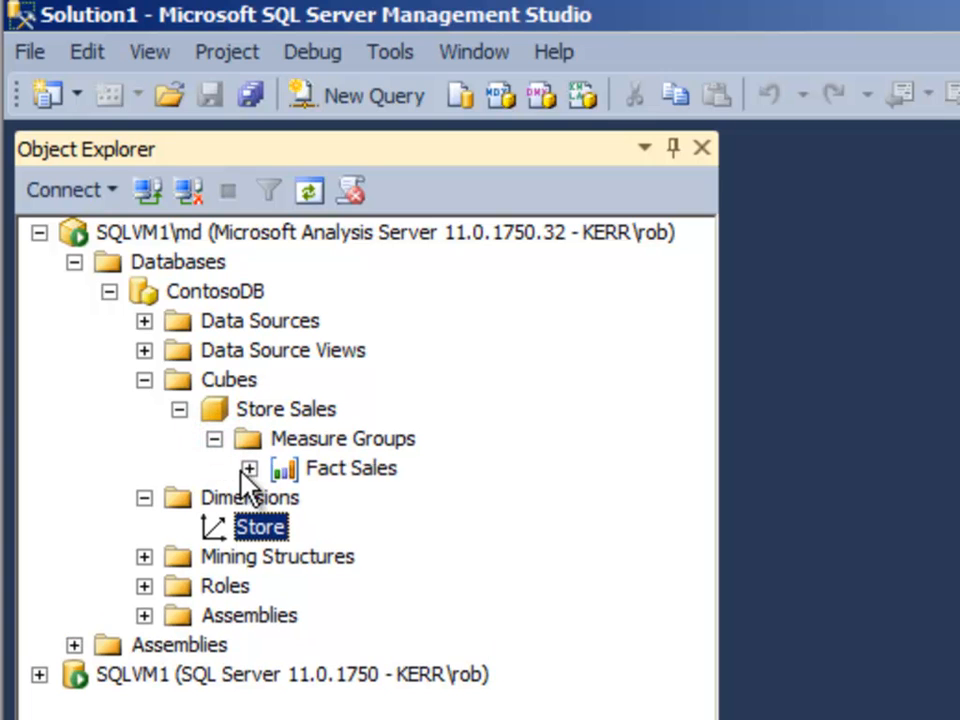
pyautogui.click(249, 468)
pyautogui.click(284, 497)
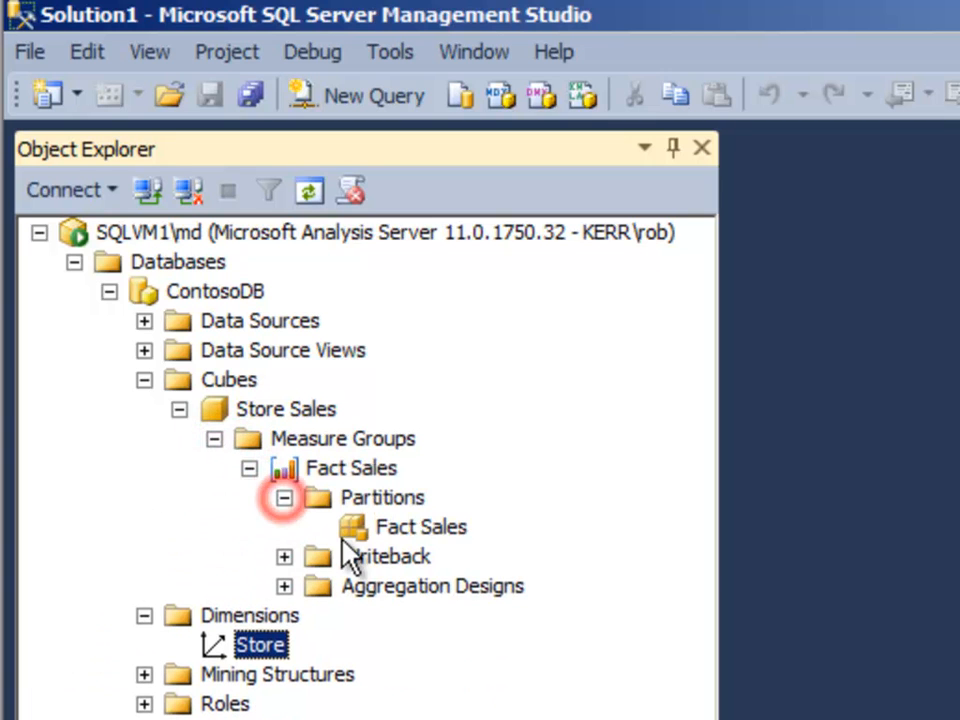
pyautogui.click(368, 528)
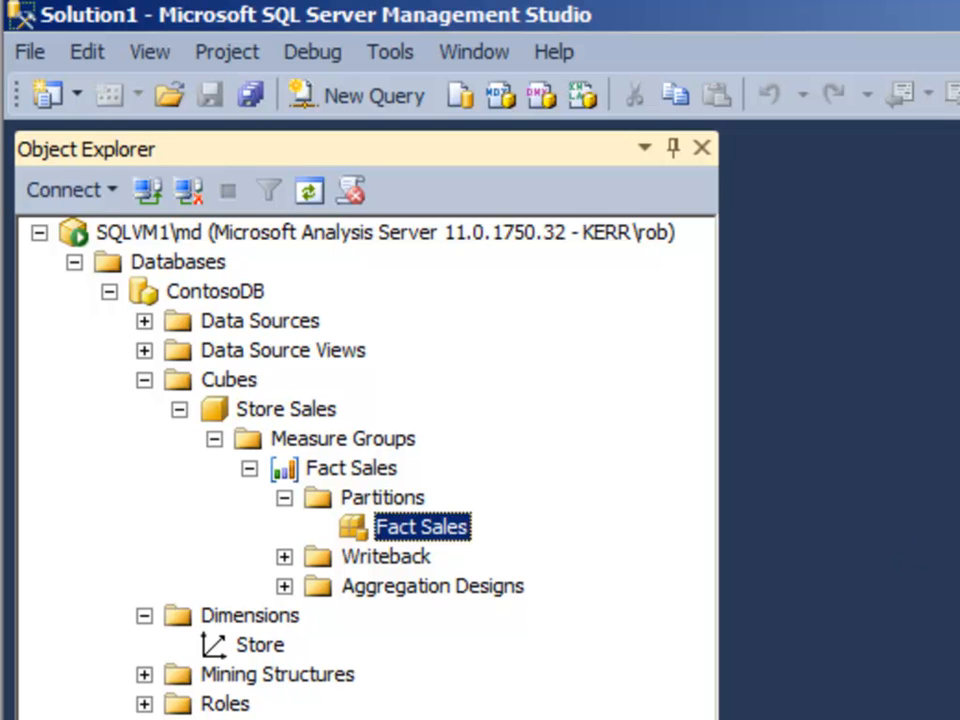